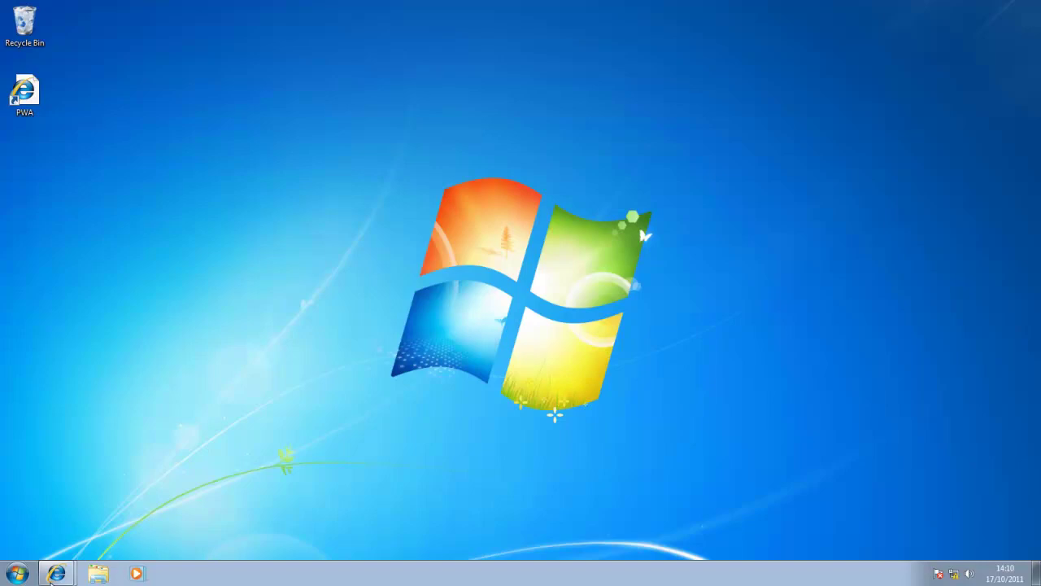
Bring the 'Home - Project Web App' Internet Explorer window back to the front
{"action": "mouse_move", "coordinate": [50, 578]}
{"action": "left_click", "coordinate": [77, 522]}
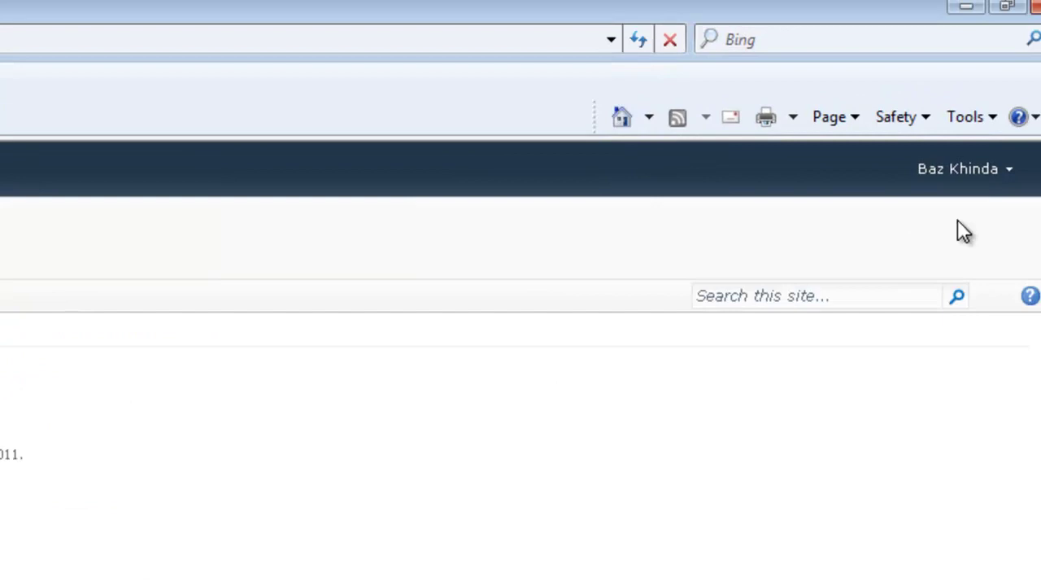
Open Project Center and switch its project list to Programme View
{"action": "left_click", "coordinate": [995, 170]}
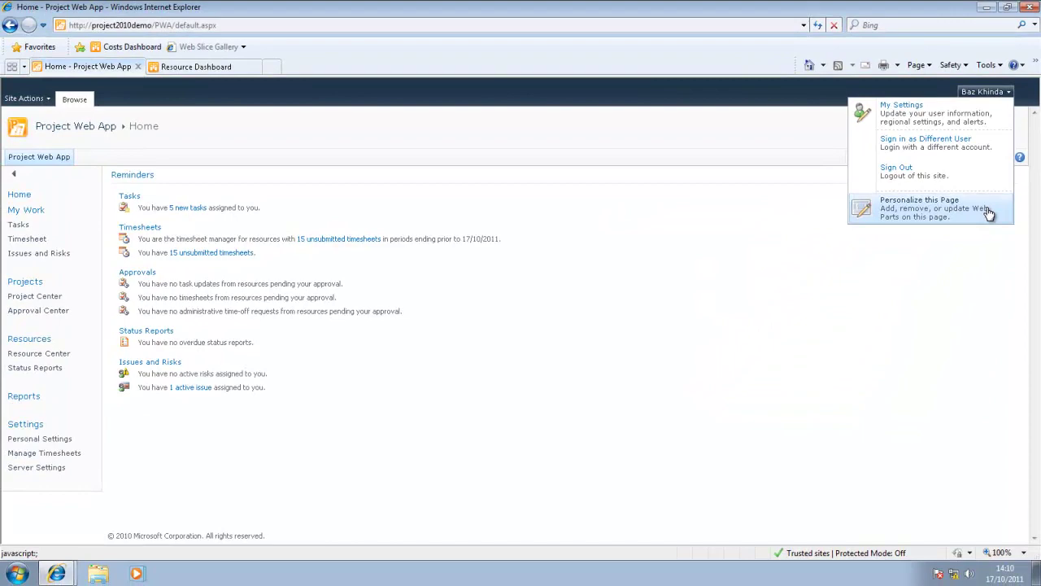
{"action": "left_click", "coordinate": [64, 297]}
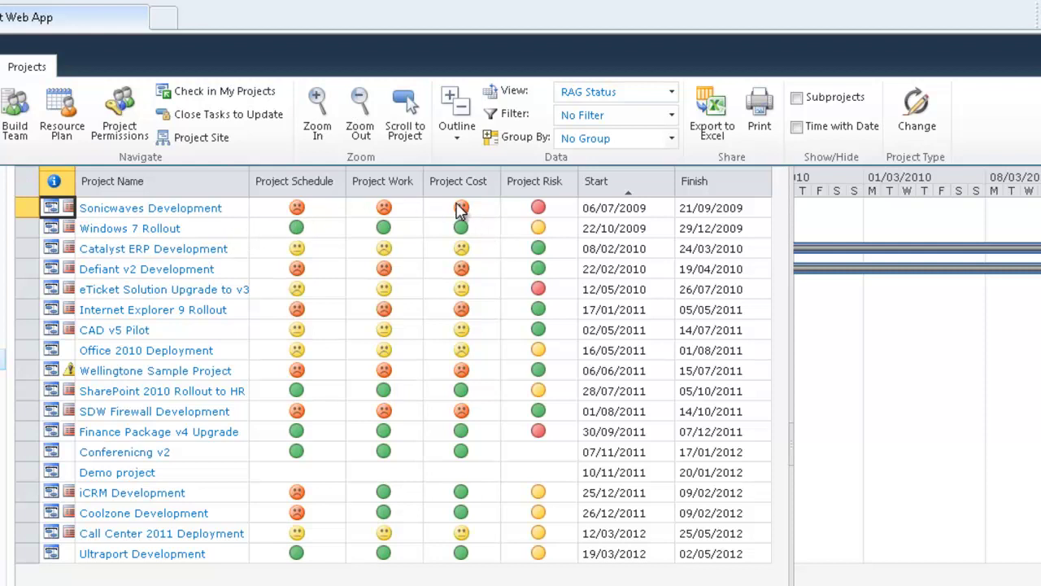
{"action": "mouse_move", "coordinate": [463, 209]}
{"action": "mouse_move", "coordinate": [540, 276]}
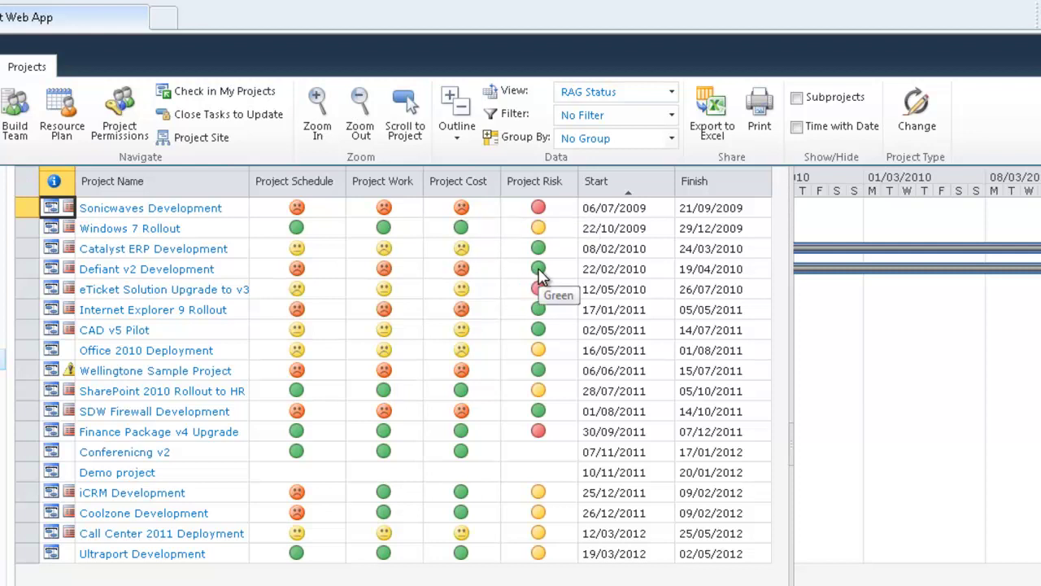
{"action": "mouse_move", "coordinate": [462, 336]}
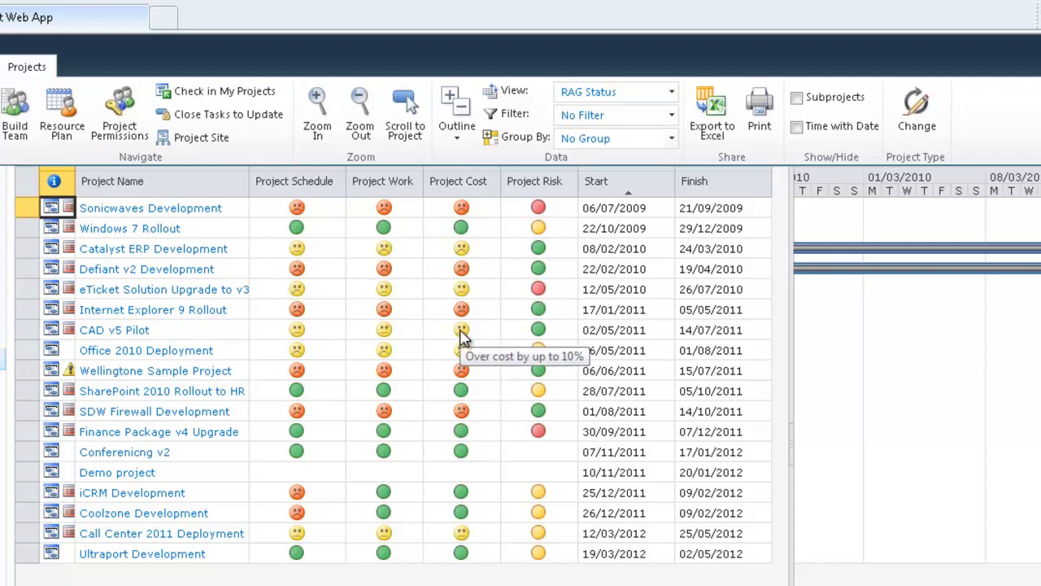
{"action": "left_click", "coordinate": [672, 92]}
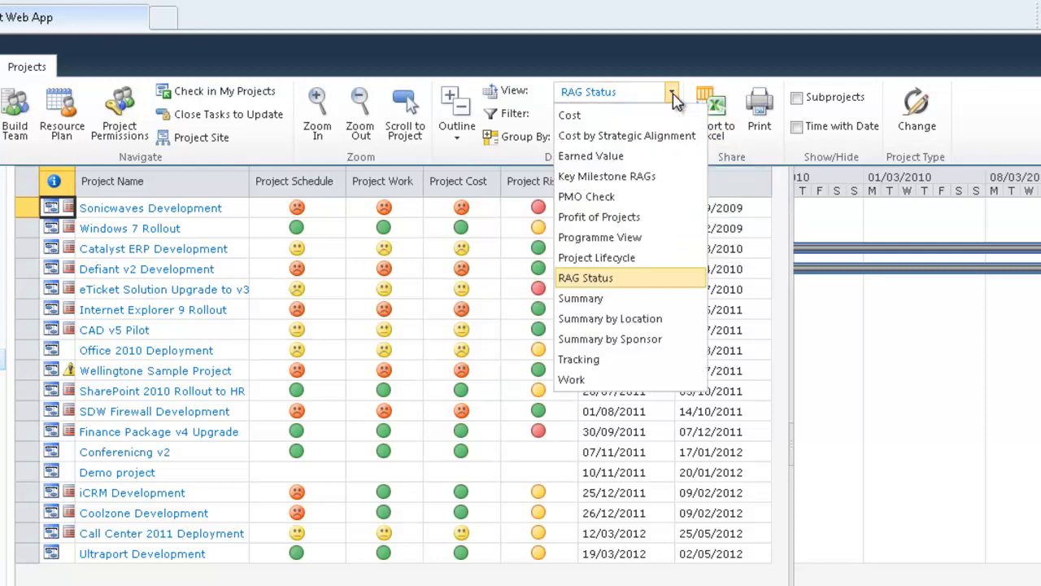
{"action": "left_click", "coordinate": [666, 239]}
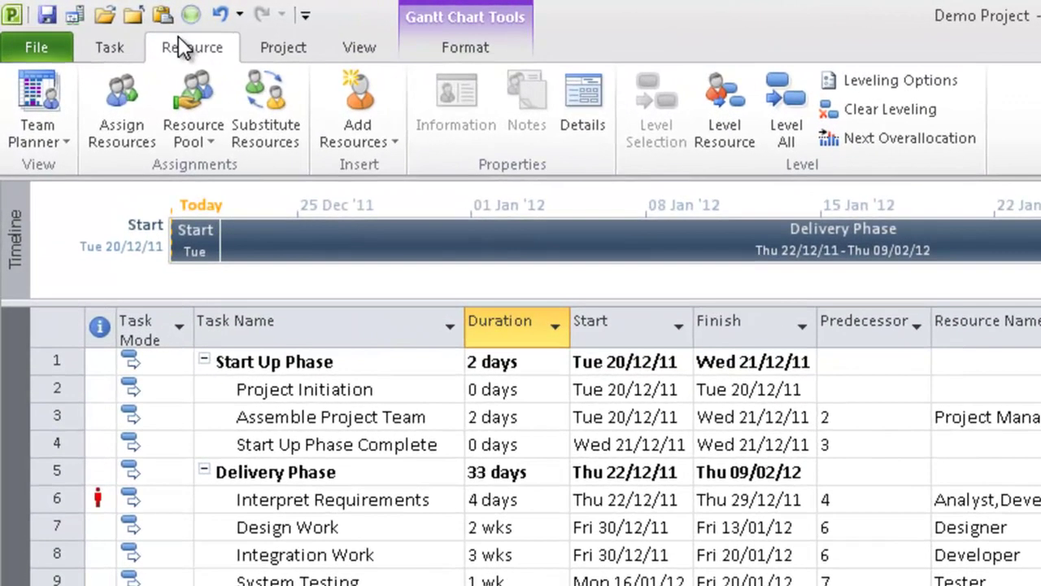
Open Build Team from Enterprise and match the generic Developer to 8 enterprise resources
{"action": "left_click", "coordinate": [354, 131]}
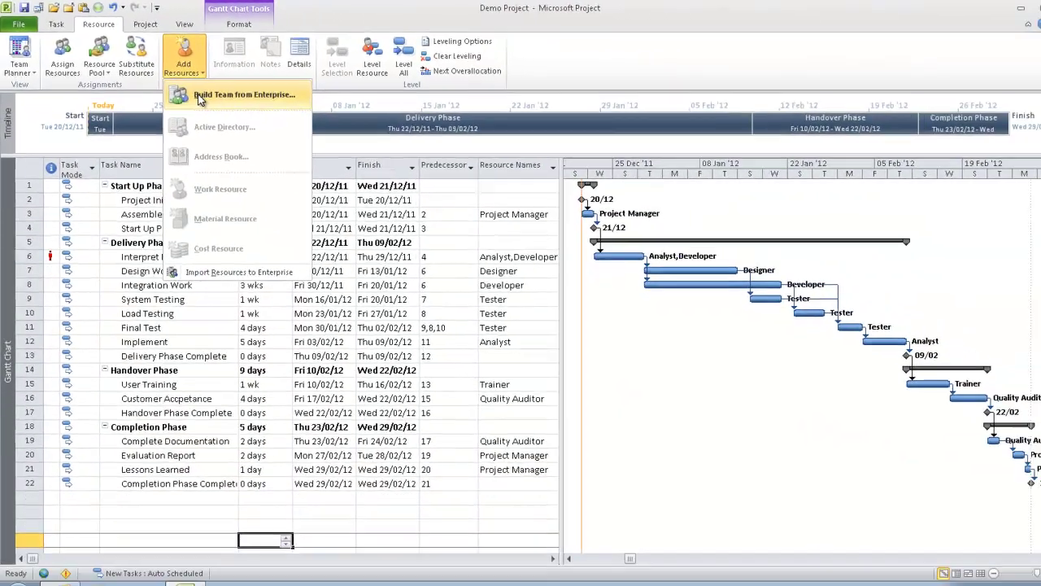
{"action": "left_click", "coordinate": [199, 97]}
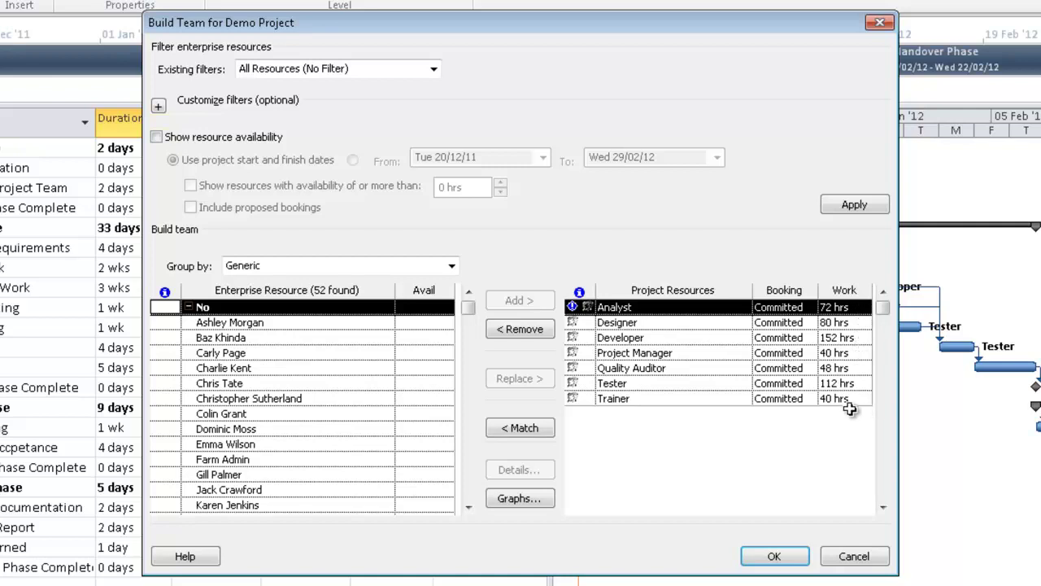
{"action": "left_click", "coordinate": [469, 508]}
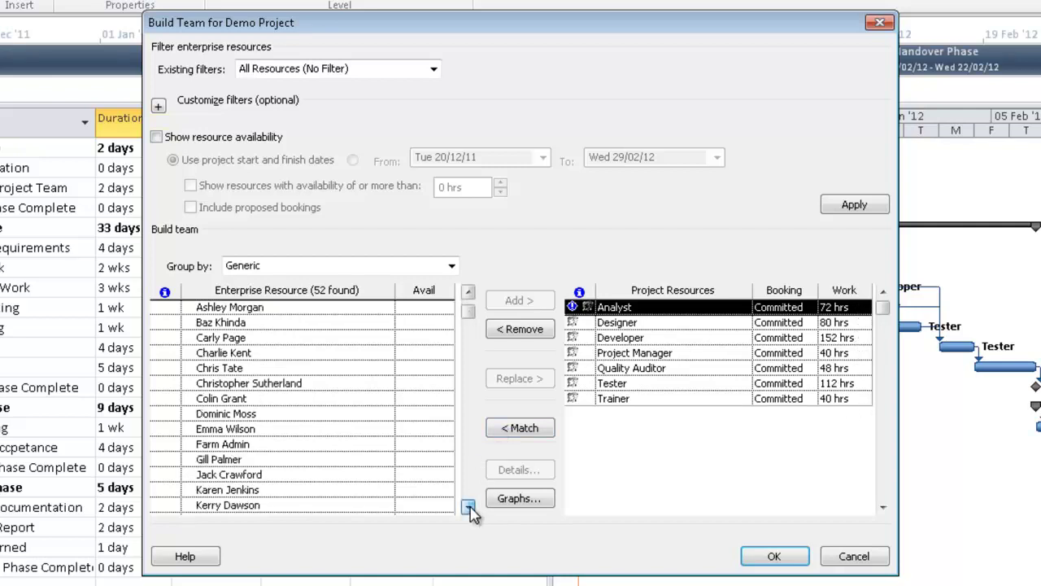
{"action": "left_click", "coordinate": [469, 508]}
{"action": "left_click", "coordinate": [470, 508]}
{"action": "left_click", "coordinate": [469, 508]}
{"action": "left_click", "coordinate": [469, 507]}
{"action": "left_click", "coordinate": [469, 508]}
{"action": "left_click", "coordinate": [469, 508]}
{"action": "left_click", "coordinate": [469, 507]}
{"action": "left_click", "coordinate": [469, 508]}
{"action": "left_click", "coordinate": [469, 507]}
{"action": "left_click", "coordinate": [470, 507]}
{"action": "left_click", "coordinate": [469, 508]}
{"action": "left_click", "coordinate": [469, 508]}
{"action": "left_click", "coordinate": [469, 508]}
{"action": "left_click", "coordinate": [469, 508]}
{"action": "left_click", "coordinate": [469, 508]}
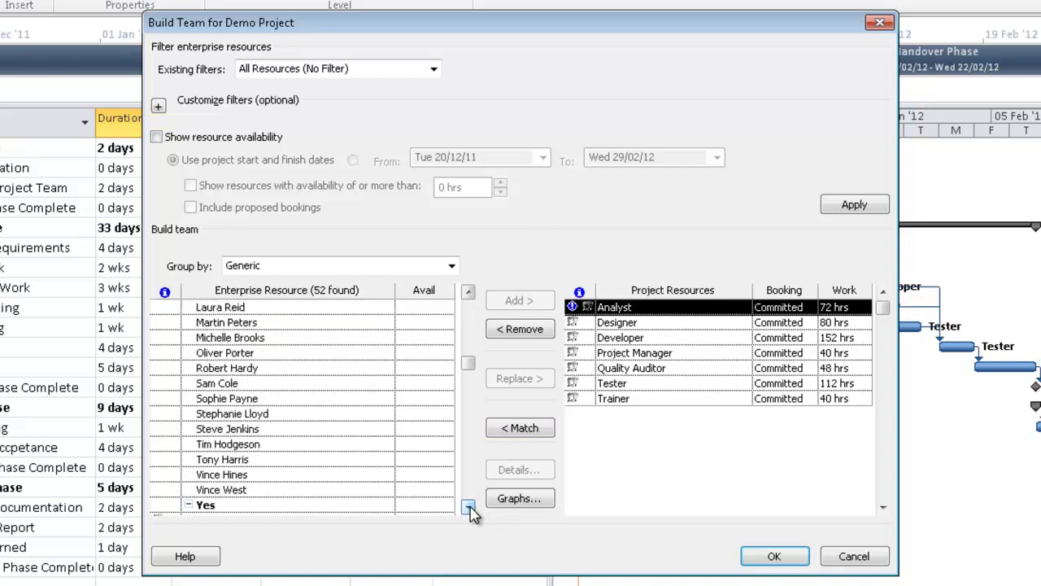
{"action": "left_click", "coordinate": [656, 338]}
{"action": "left_click", "coordinate": [525, 430]}
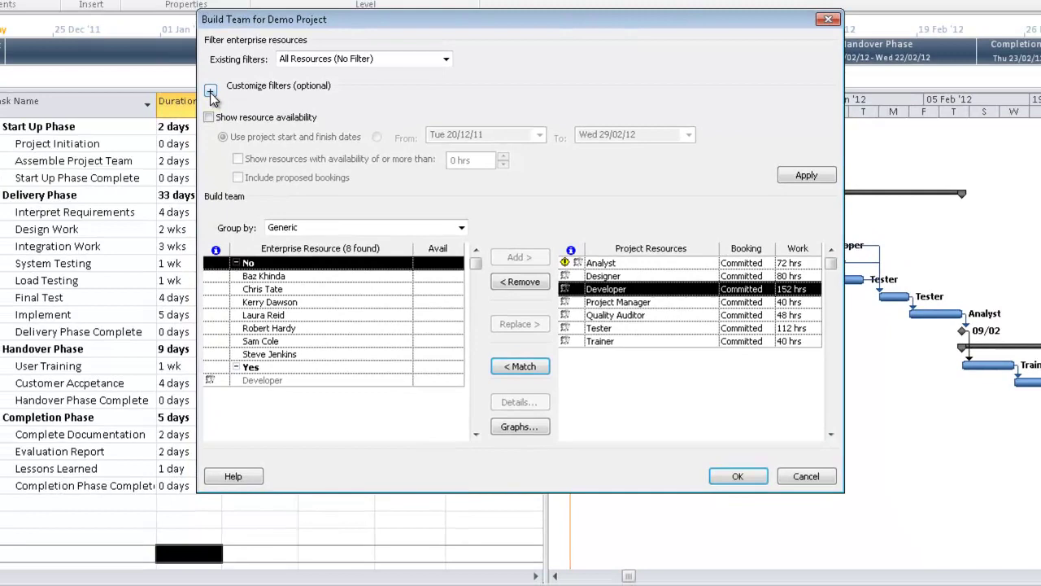
Add an 'And Skills contains C++' condition to the Build Team custom filters
{"action": "left_click", "coordinate": [159, 106]}
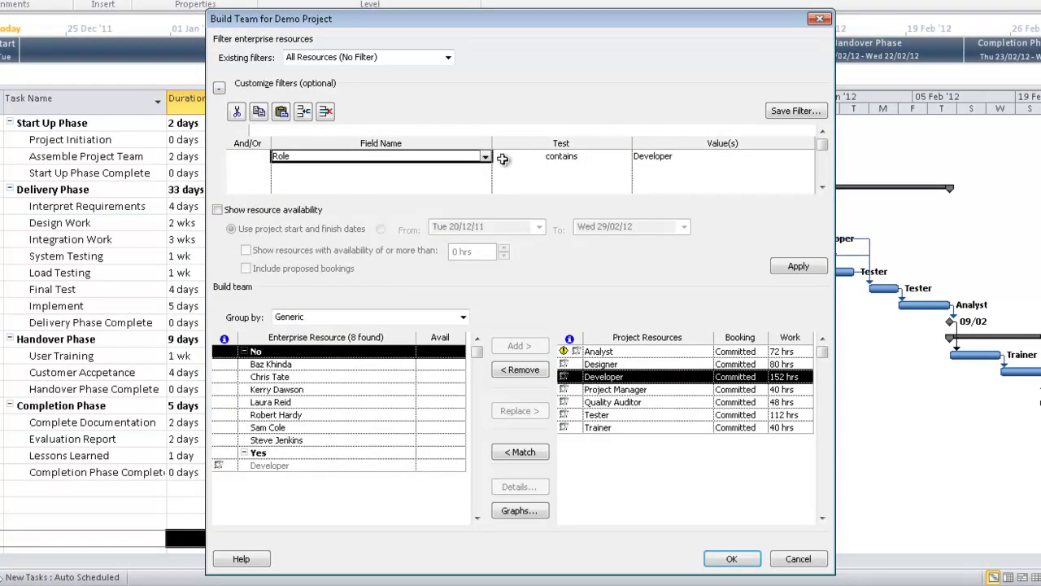
{"action": "left_click", "coordinate": [244, 169]}
{"action": "type", "text": "And"}
{"action": "left_click", "coordinate": [294, 168]}
{"action": "type", "text": "Skills (Enterprise"}
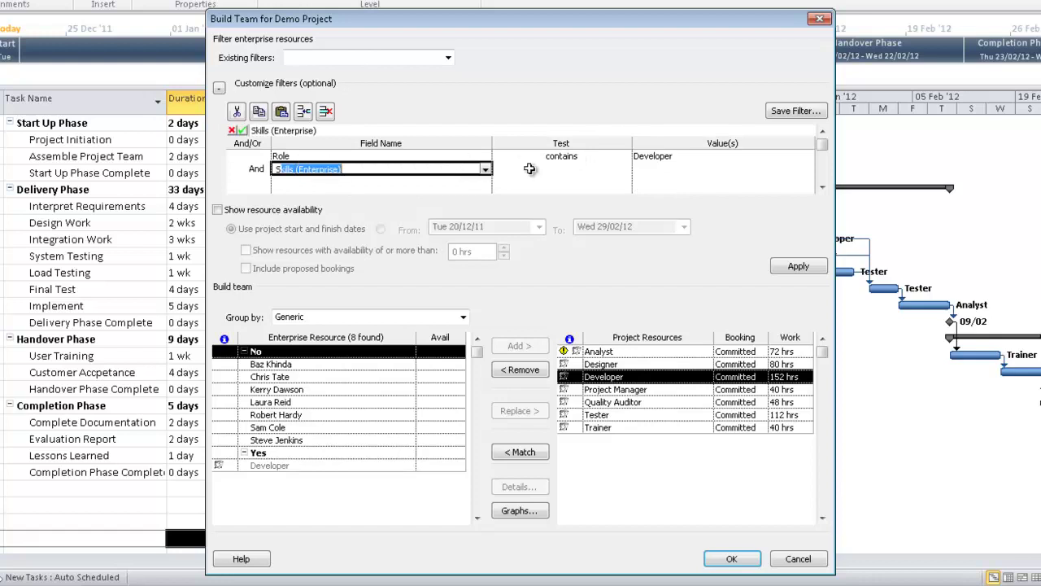
{"action": "left_click", "coordinate": [529, 168]}
{"action": "type", "text": "contains"}
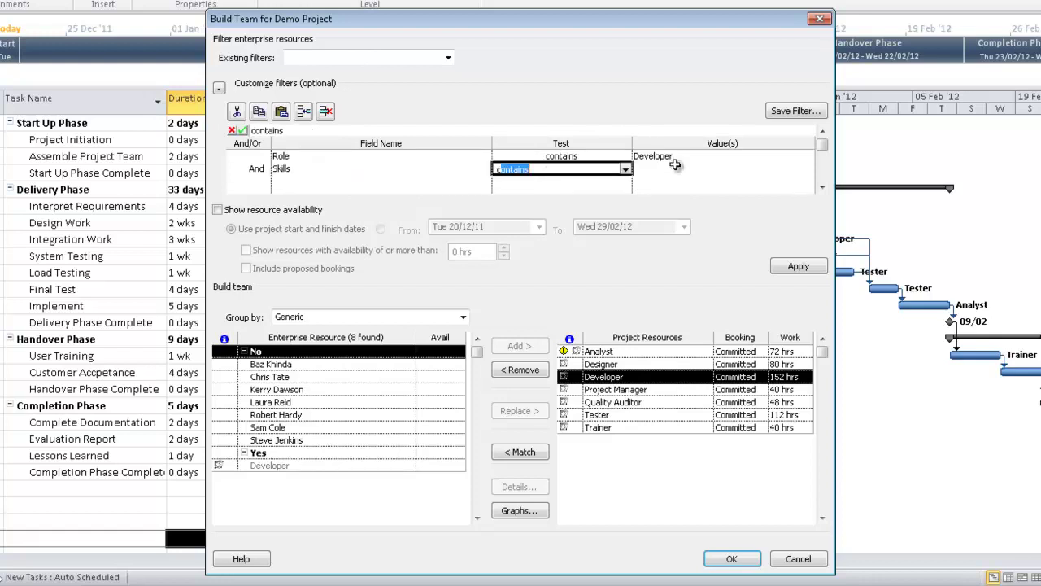
{"action": "left_click", "coordinate": [675, 167]}
{"action": "left_click", "coordinate": [809, 170]}
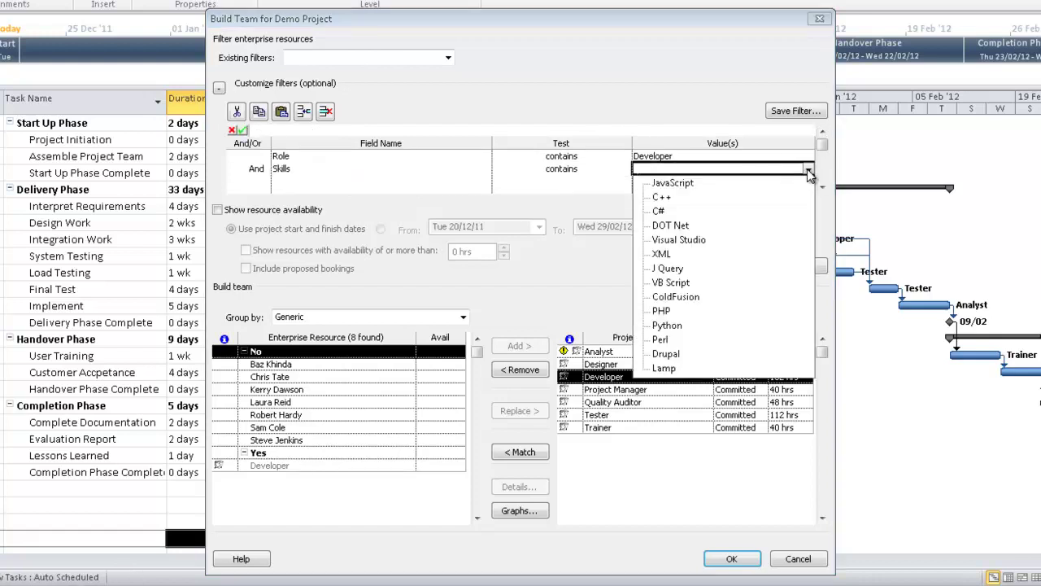
{"action": "left_click", "coordinate": [689, 201]}
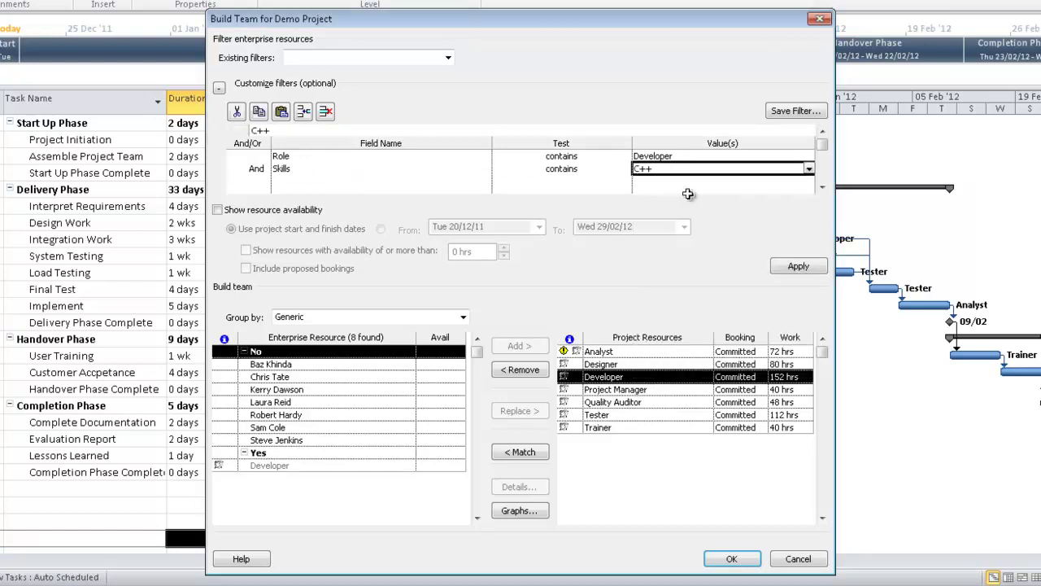
Apply the filter to leave 3 developers, showing each has 392 hrs available
{"action": "left_click", "coordinate": [797, 267]}
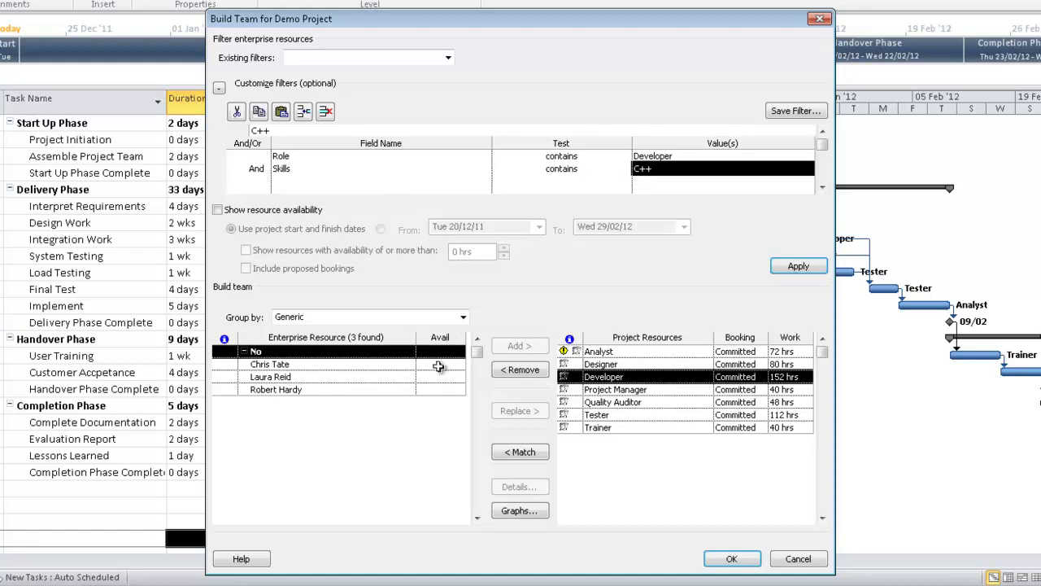
{"action": "left_click", "coordinate": [218, 210]}
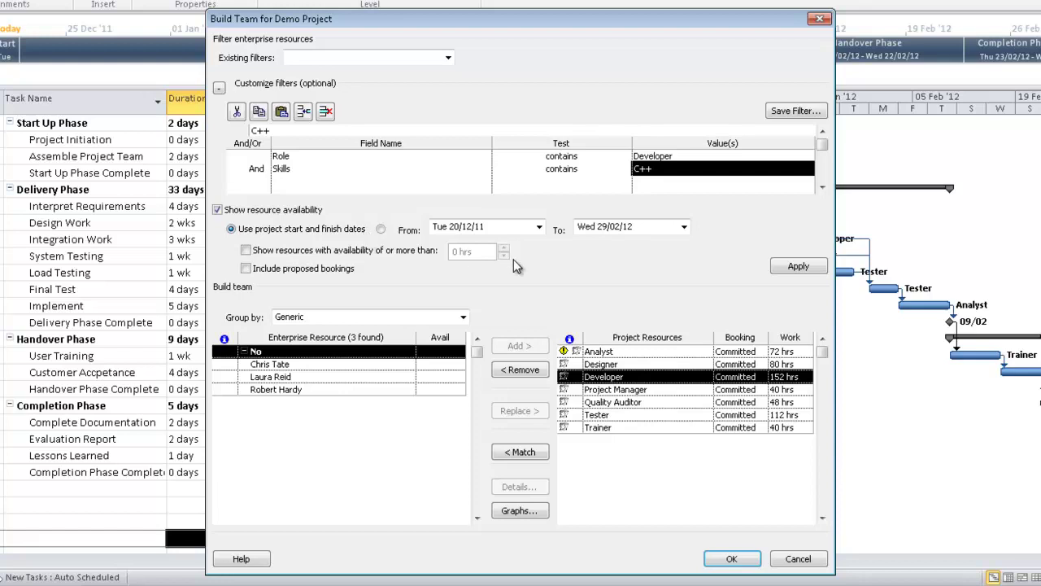
{"action": "left_click", "coordinate": [793, 271]}
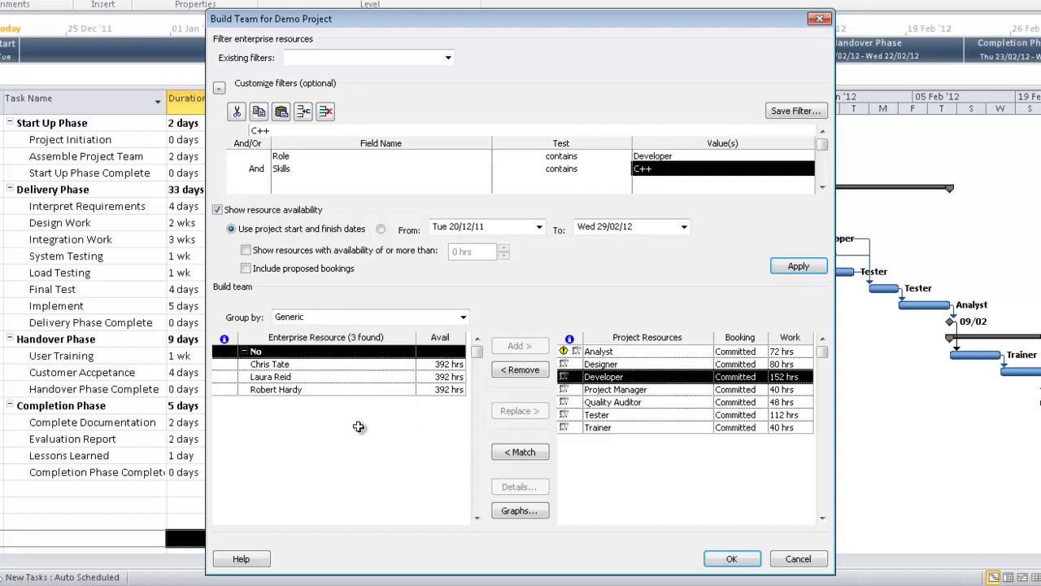
Replace the generic Developer with the third C++ developer and the Analyst with a named resource
{"action": "left_click", "coordinate": [327, 391]}
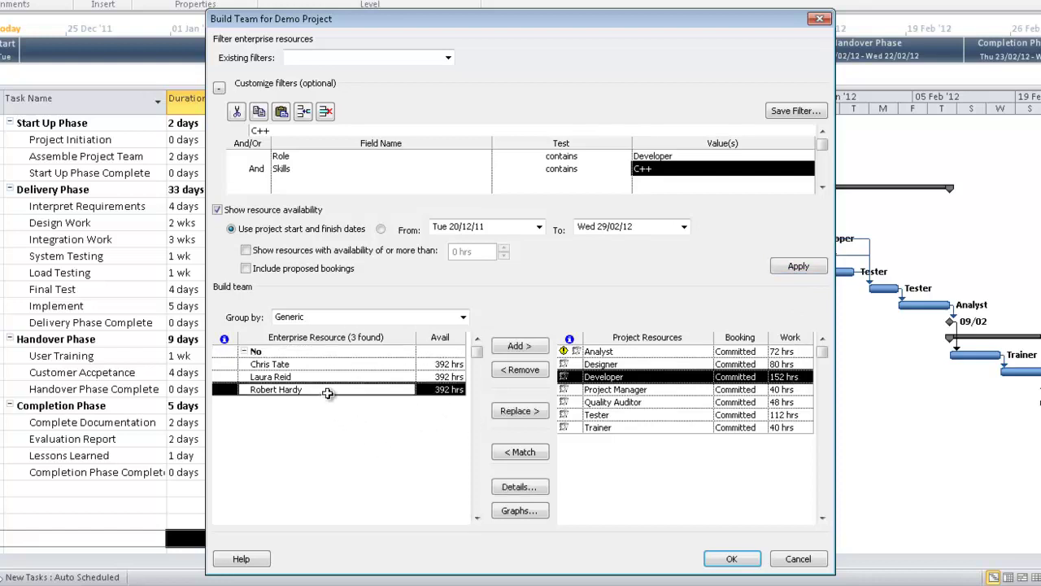
{"action": "left_click", "coordinate": [502, 413]}
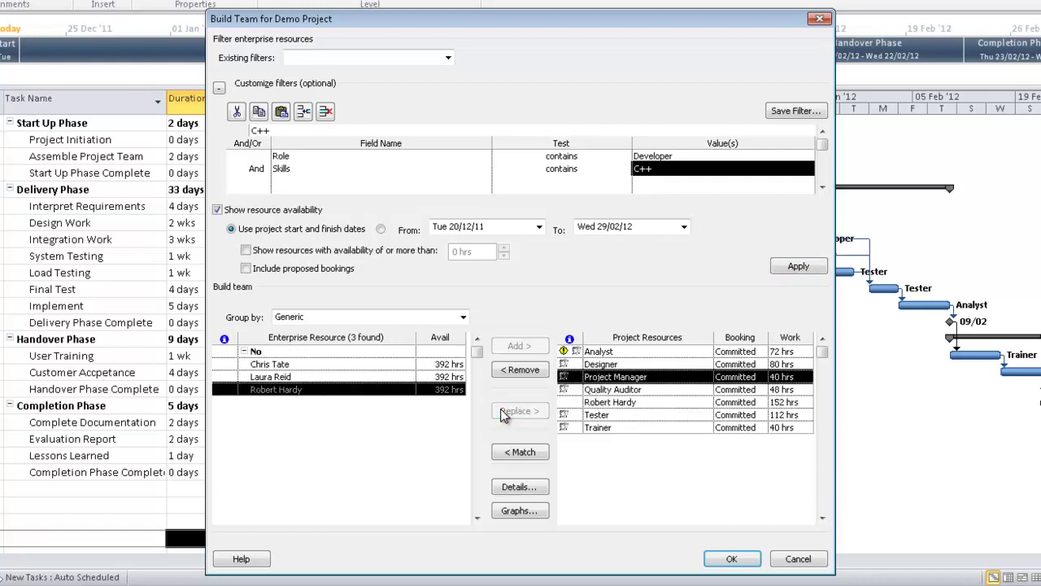
{"action": "left_click", "coordinate": [633, 352]}
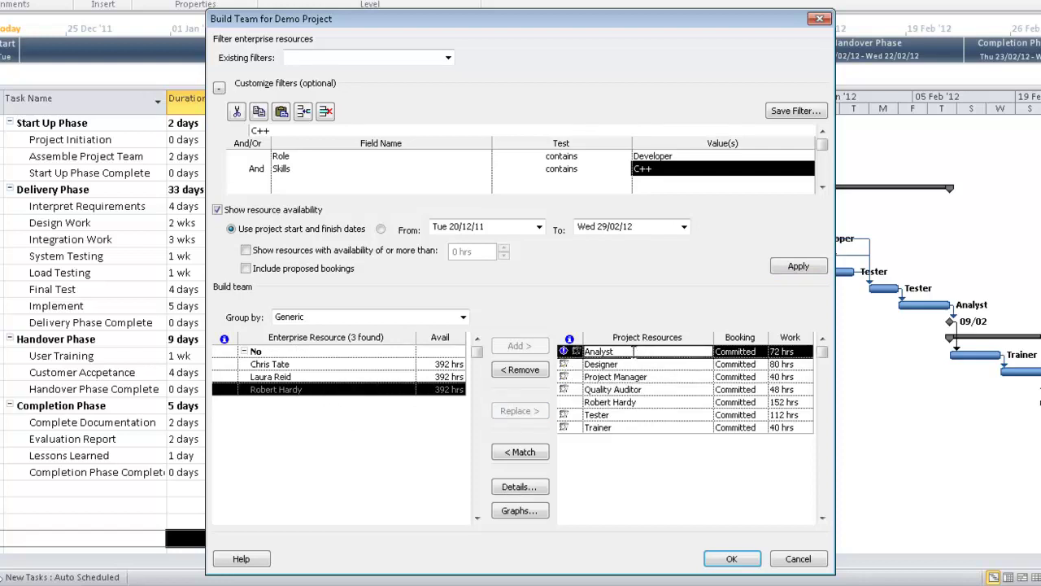
{"action": "left_click", "coordinate": [527, 453]}
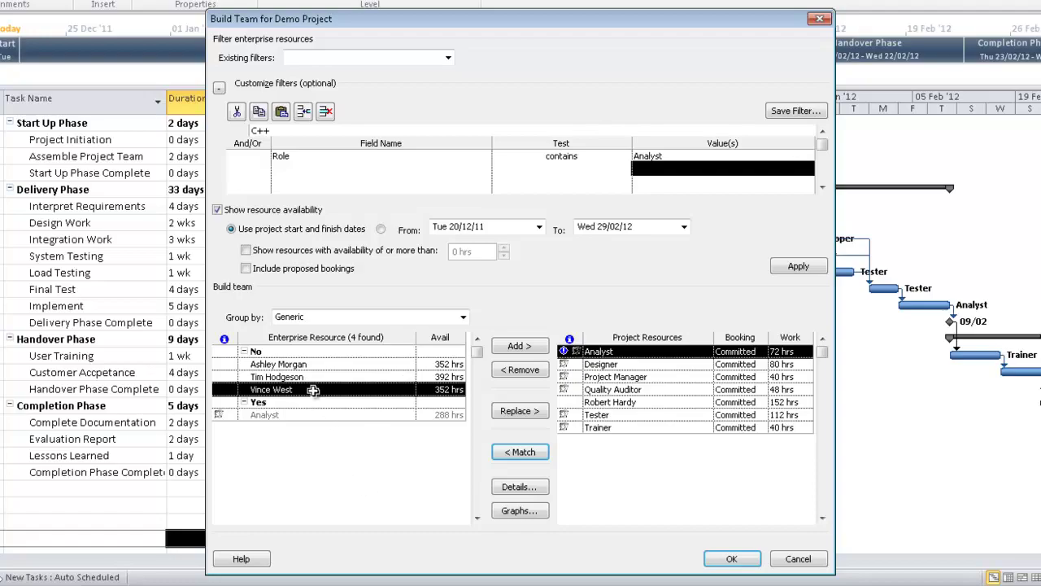
{"action": "left_click", "coordinate": [525, 415]}
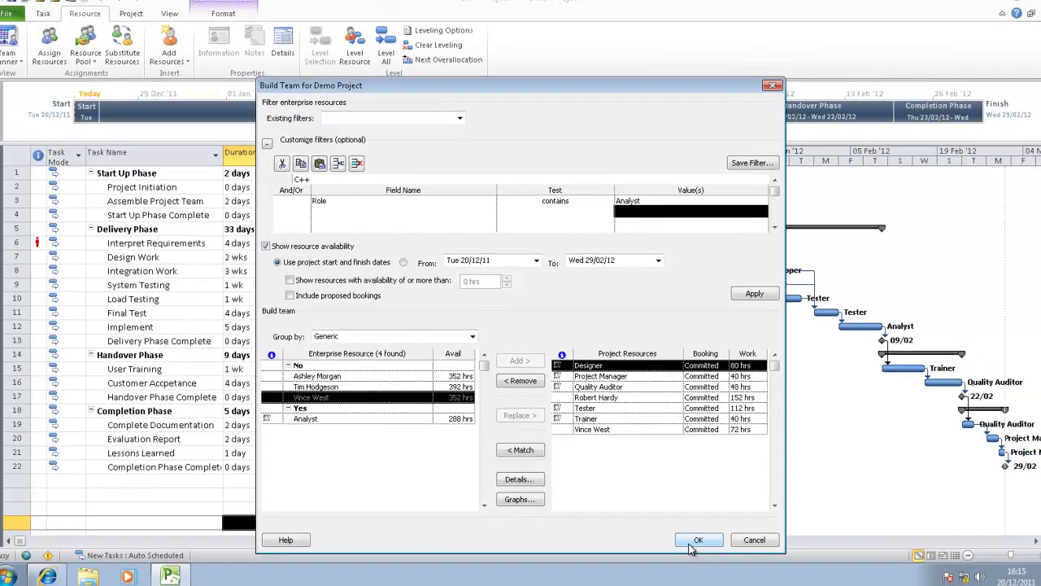
{"action": "left_click", "coordinate": [731, 558]}
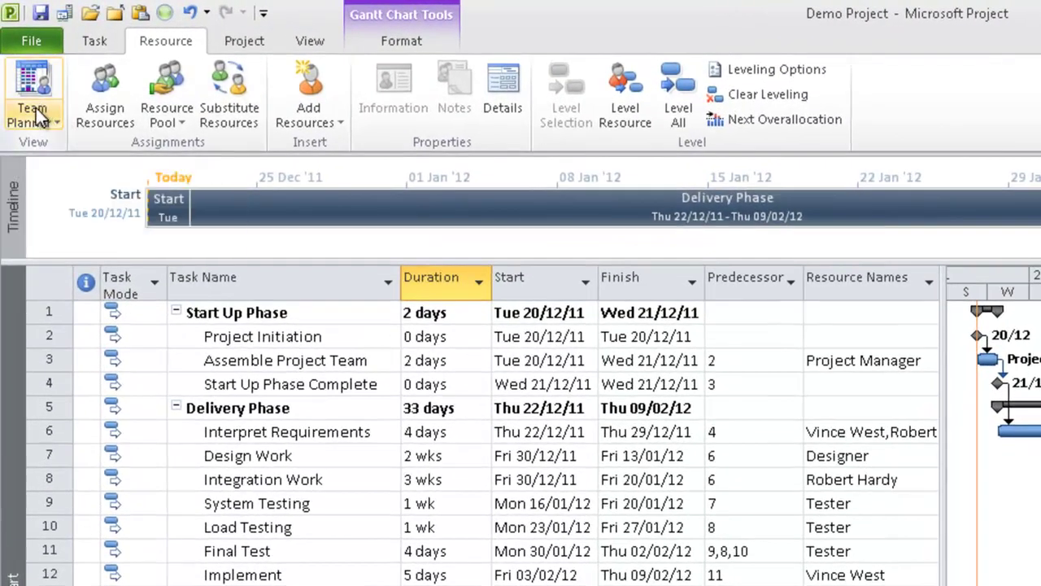
In Team Planner, move one Interpret Requirements assignment to Designer, undoing the second move
{"action": "left_click", "coordinate": [35, 107]}
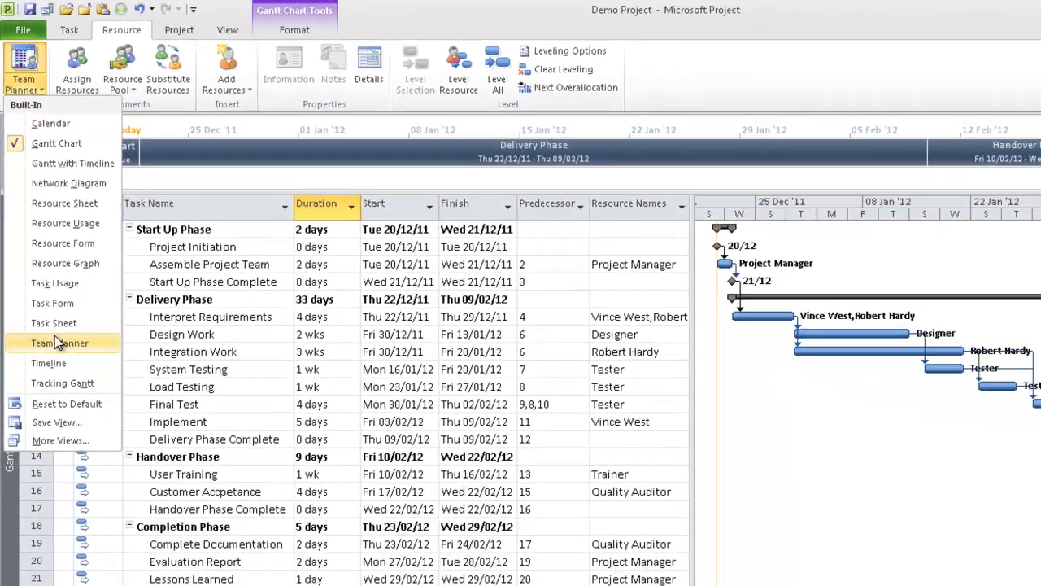
{"action": "left_click", "coordinate": [58, 342]}
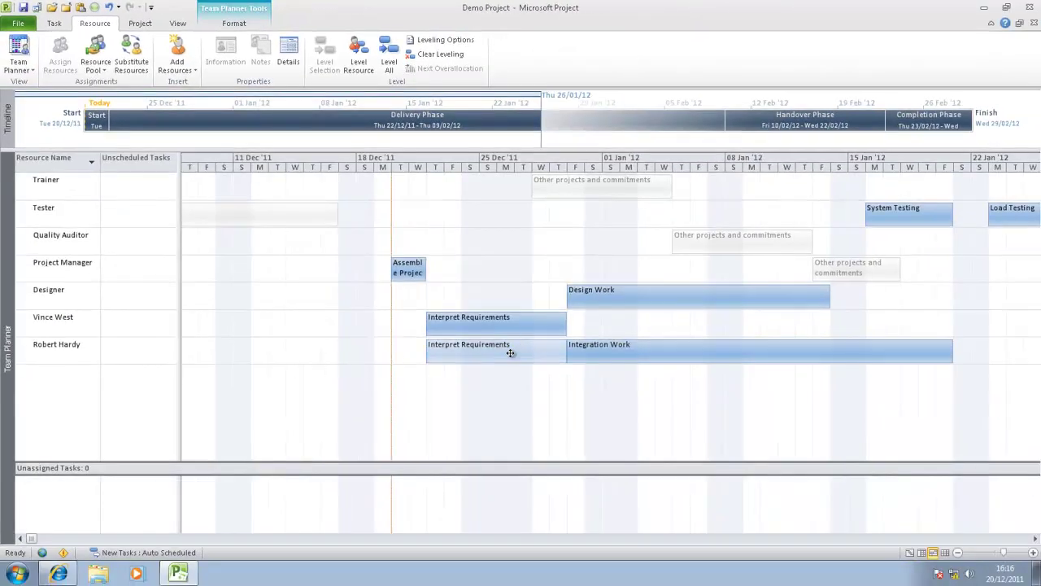
{"action": "left_click_drag", "start_coordinate": [512, 325], "coordinate": [511, 296]}
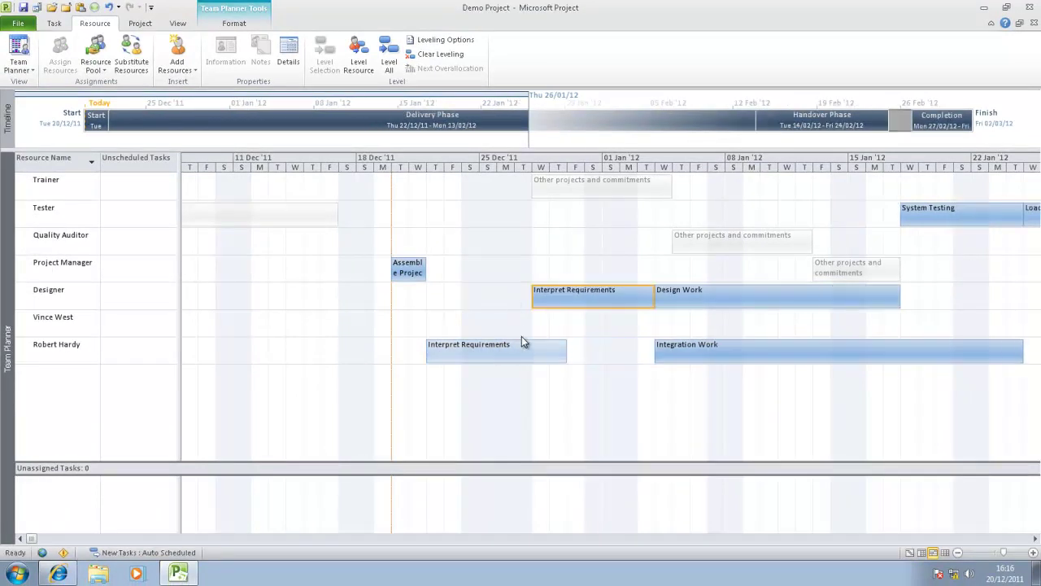
{"action": "left_click_drag", "start_coordinate": [524, 341], "coordinate": [545, 320]}
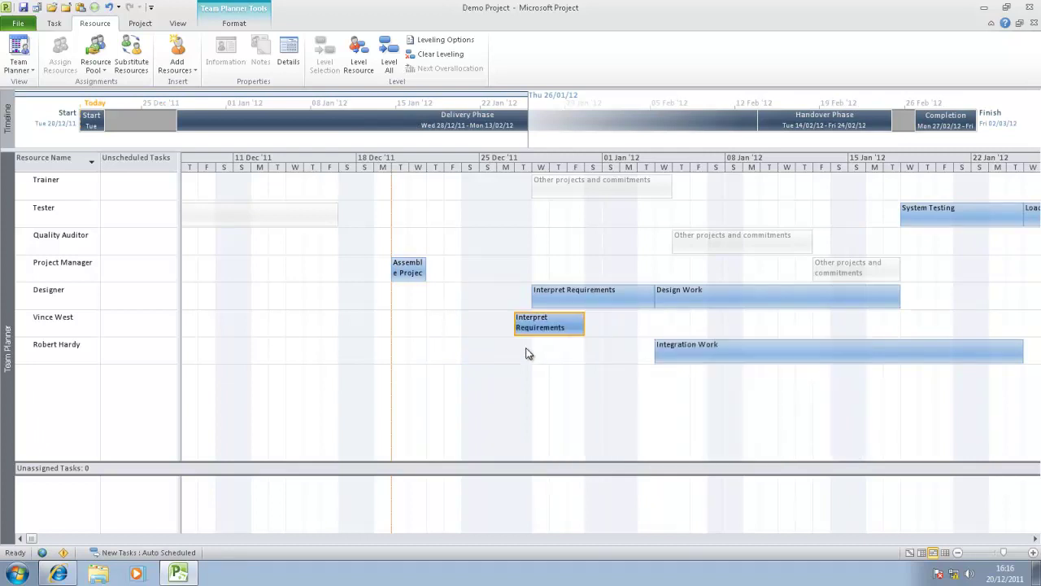
{"action": "key", "text": "ctrl+z"}
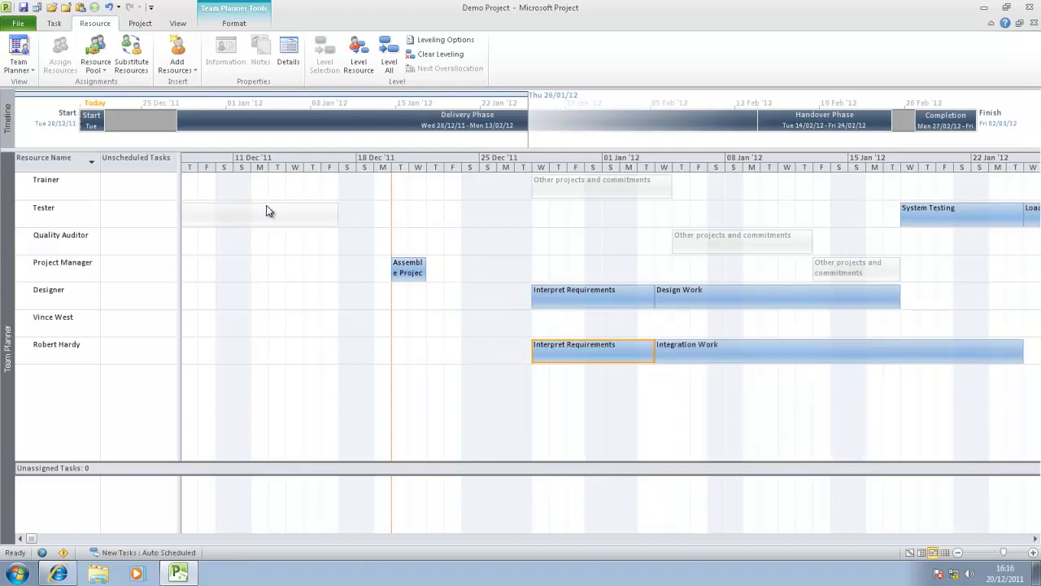
Save Demo Project to the server and publish it
{"action": "left_click", "coordinate": [21, 26]}
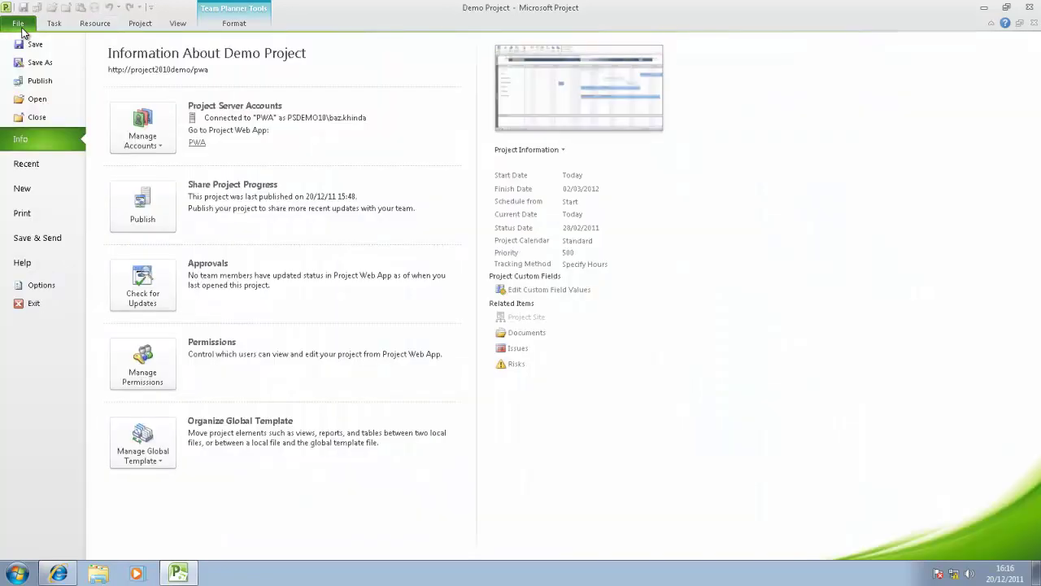
{"action": "left_click", "coordinate": [31, 53]}
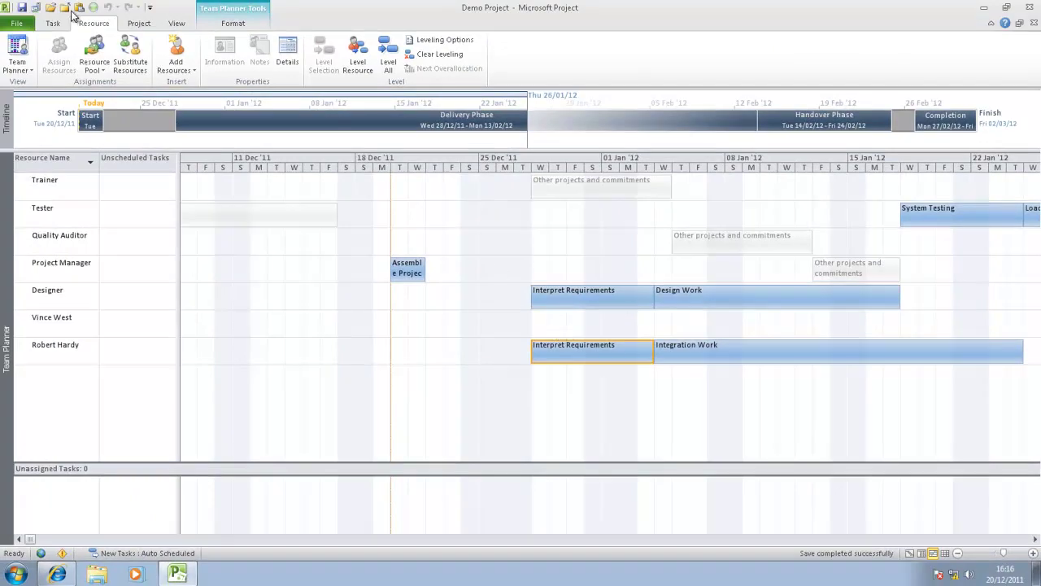
{"action": "left_click", "coordinate": [19, 24]}
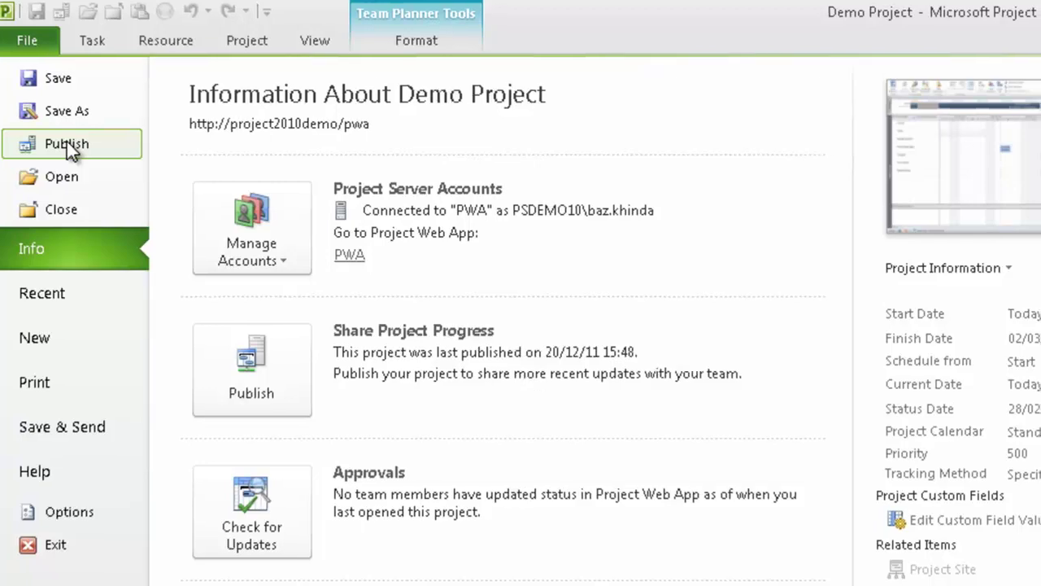
{"action": "left_click", "coordinate": [70, 143]}
{"action": "key", "text": "Return"}
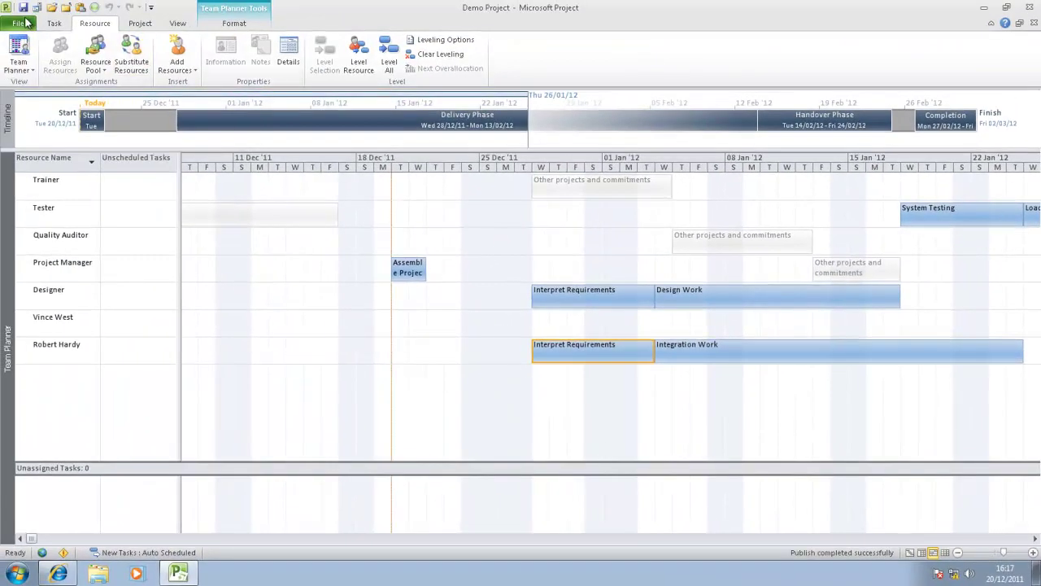
Close Demo Project, checking it back in, and exit Microsoft Project
{"action": "left_click", "coordinate": [17, 23]}
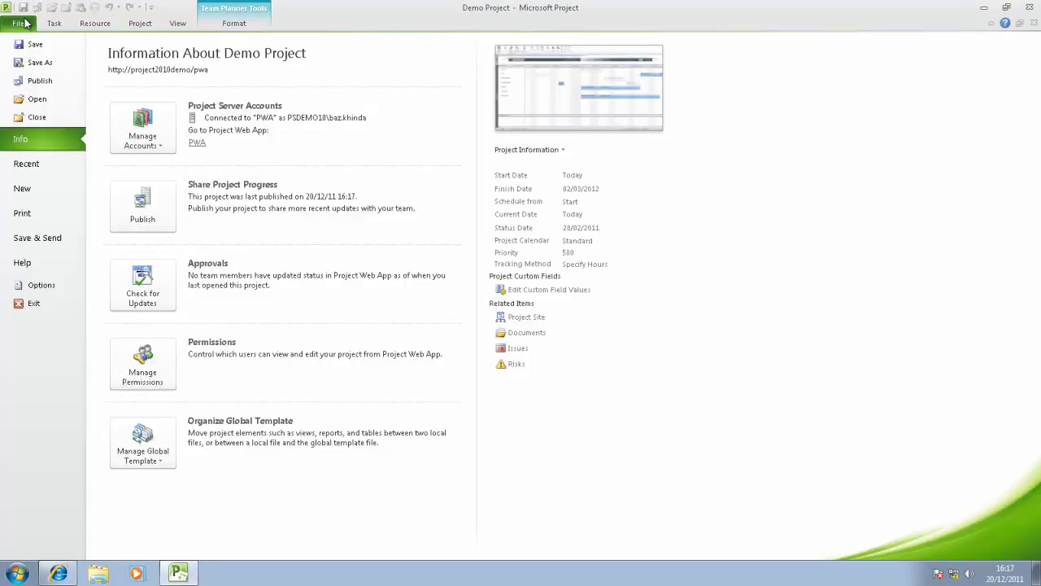
{"action": "left_click", "coordinate": [37, 117]}
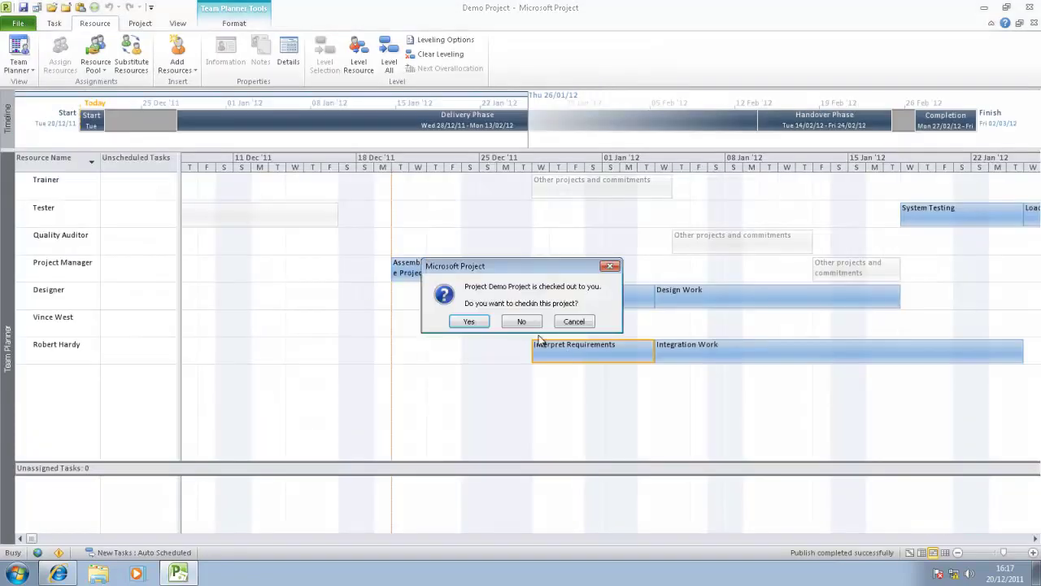
{"action": "left_click", "coordinate": [468, 321]}
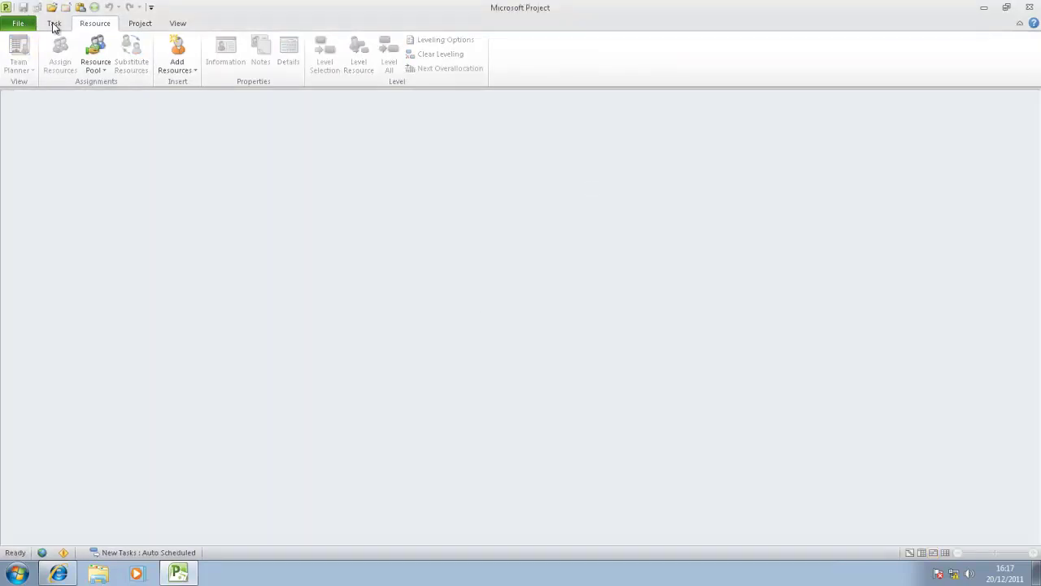
{"action": "left_click", "coordinate": [20, 24]}
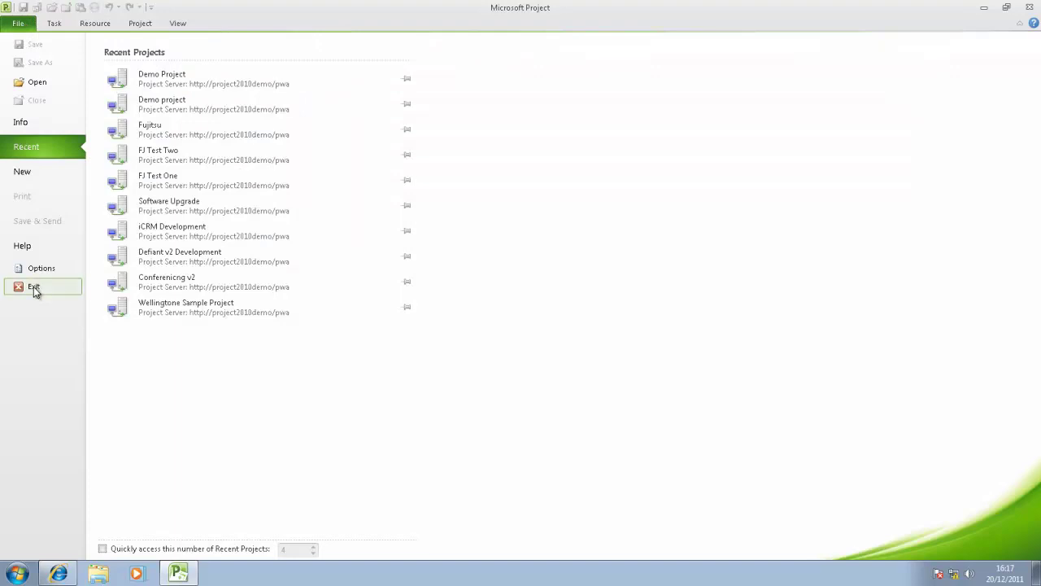
{"action": "left_click", "coordinate": [33, 285]}
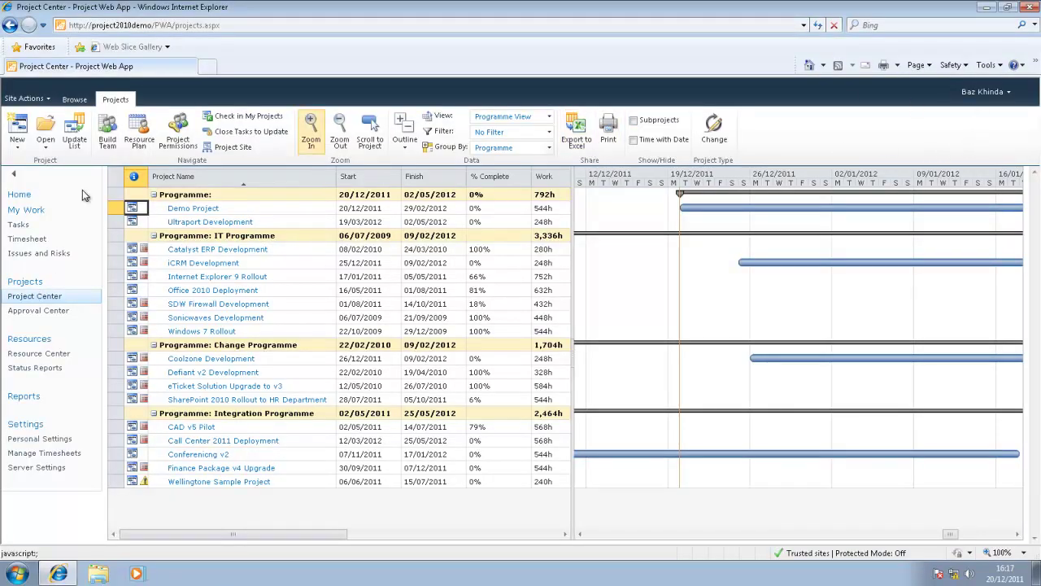
Sign in to Project Web App as the team member, entering their password
{"action": "left_click", "coordinate": [27, 196]}
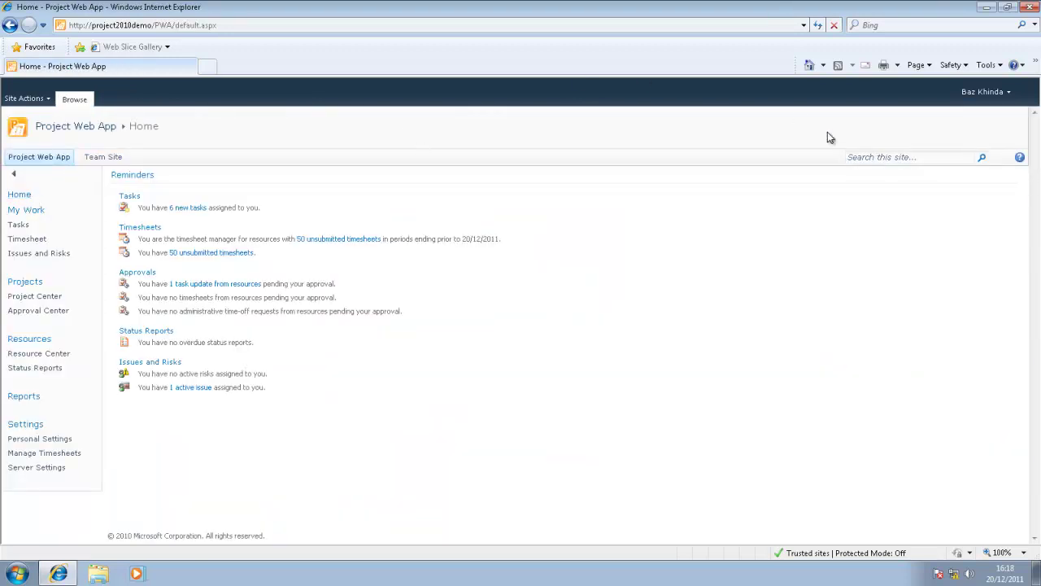
{"action": "left_click", "coordinate": [997, 91]}
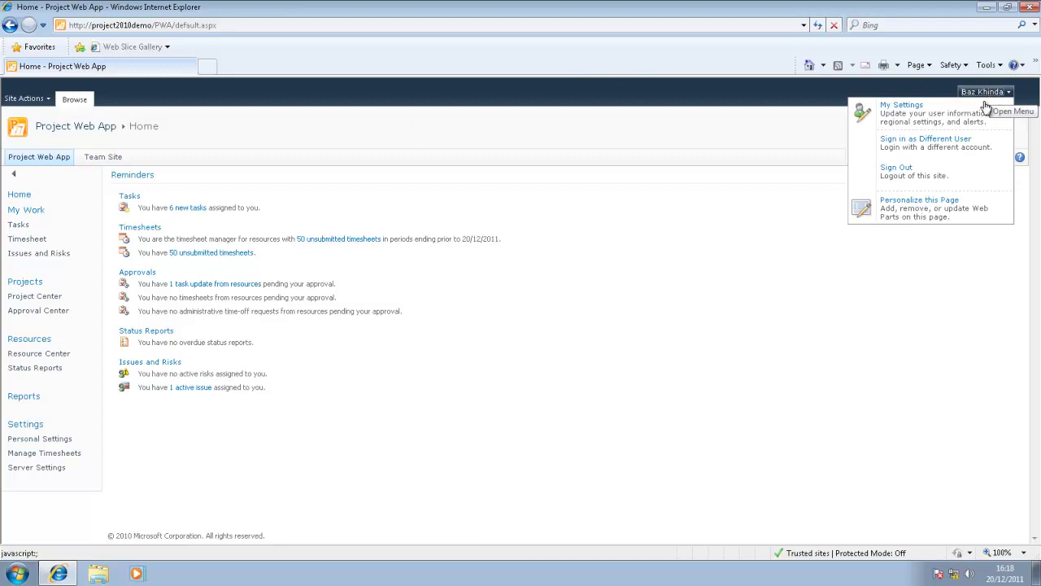
{"action": "left_click", "coordinate": [950, 141]}
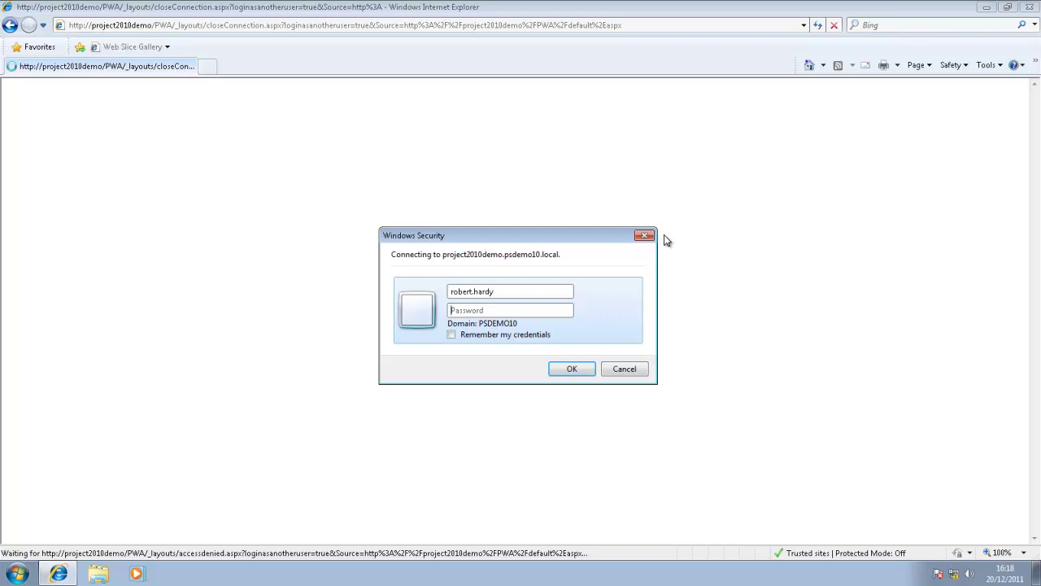
{"action": "type", "text": "word1"}
{"action": "key", "text": "Return"}
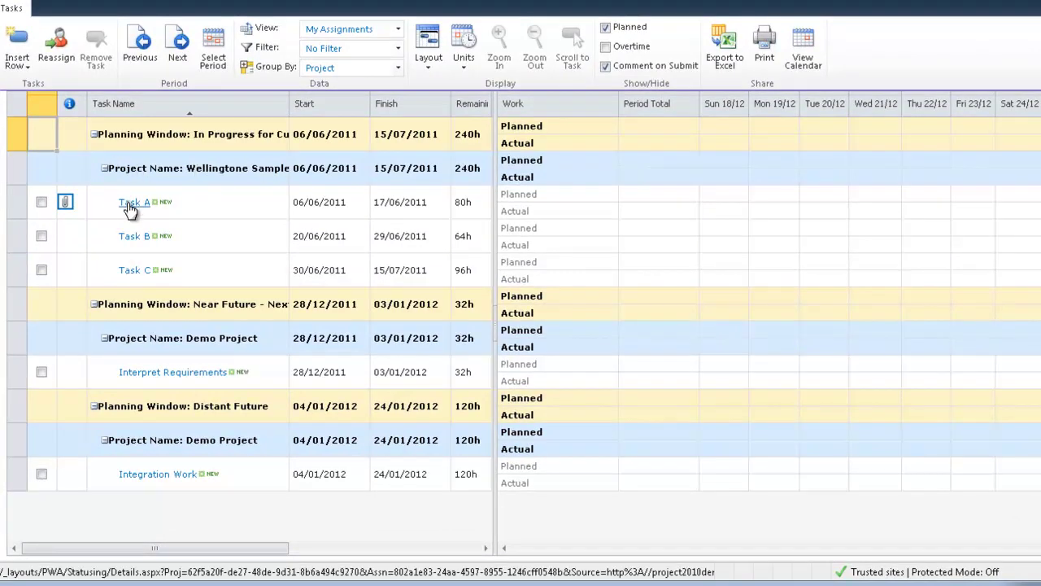
Collapse the In Progress planning window group and move to the next reporting period
{"action": "left_click", "coordinate": [95, 135]}
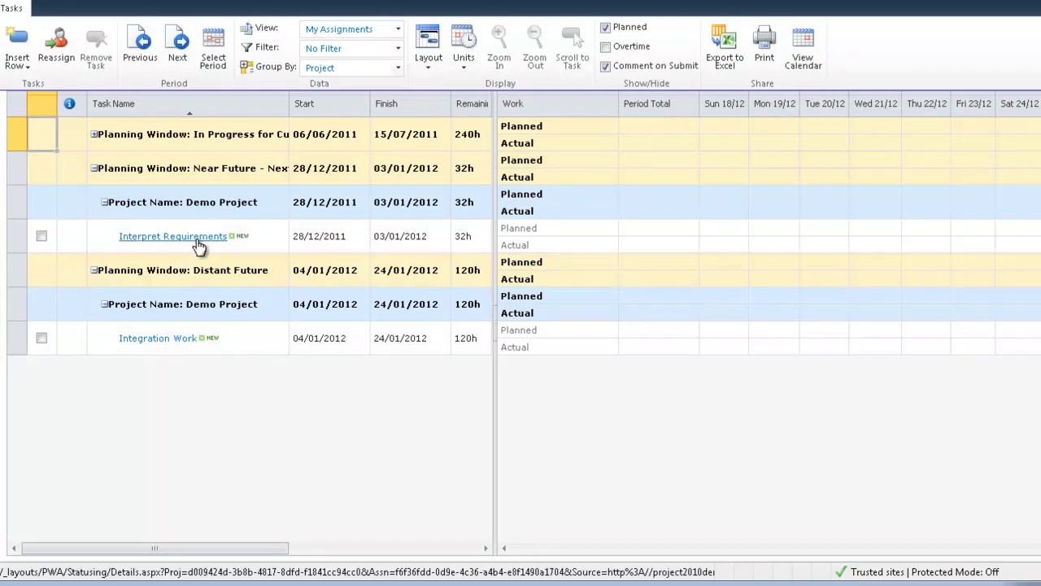
{"action": "left_click", "coordinate": [177, 36]}
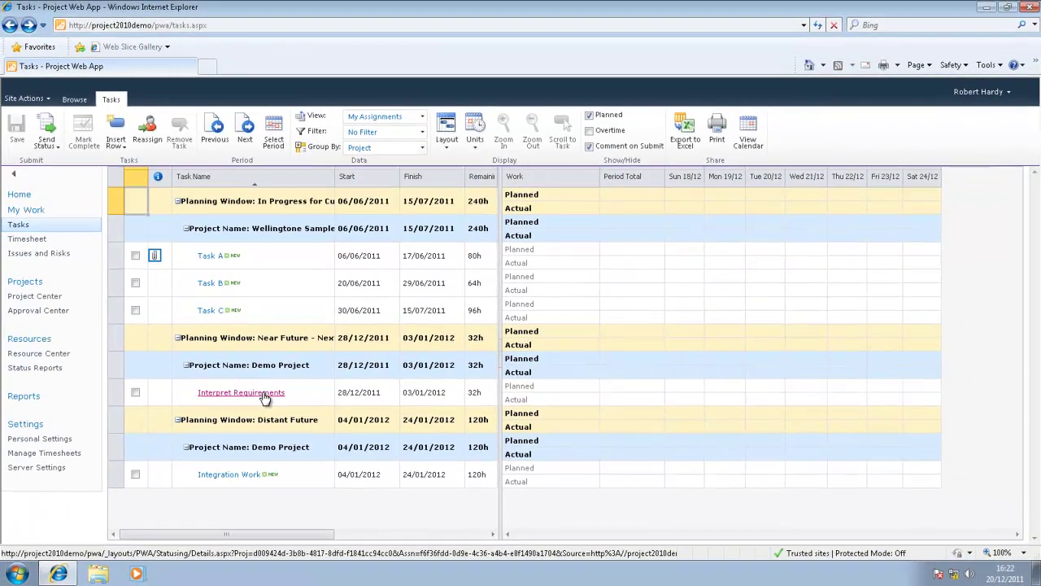
Review the Interpret Requirements assignment details, start a task note, then go back to Tasks
{"action": "left_click", "coordinate": [262, 394]}
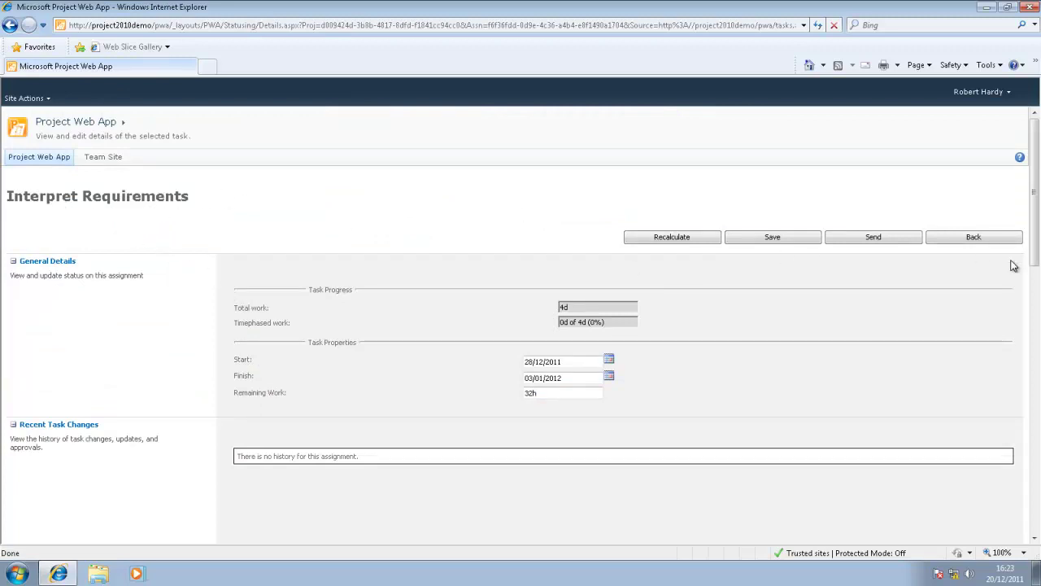
{"action": "left_click_drag", "start_coordinate": [1036, 221], "coordinate": [1037, 414]}
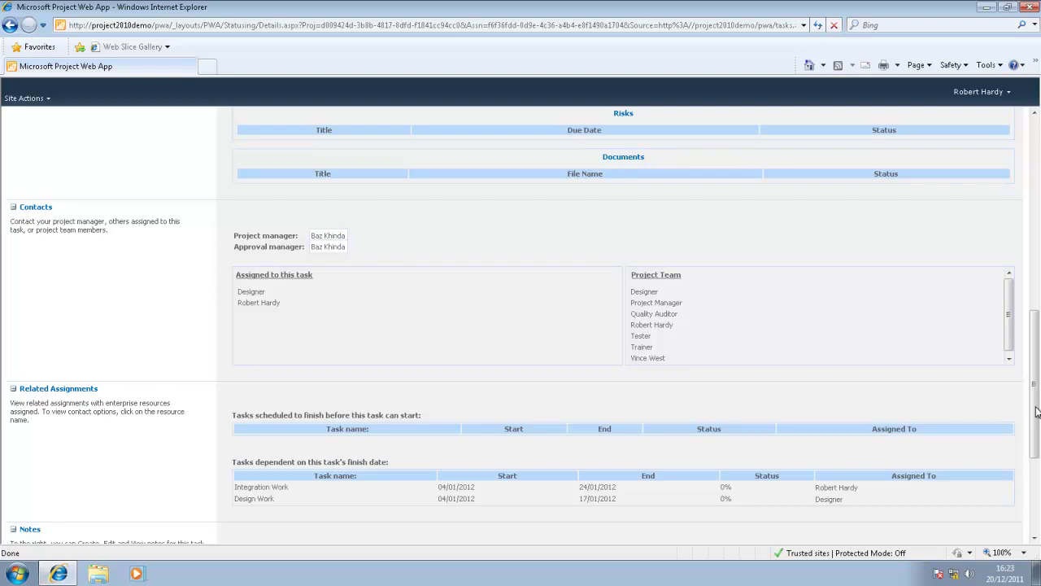
{"action": "left_click_drag", "start_coordinate": [1035, 413], "coordinate": [1038, 475]}
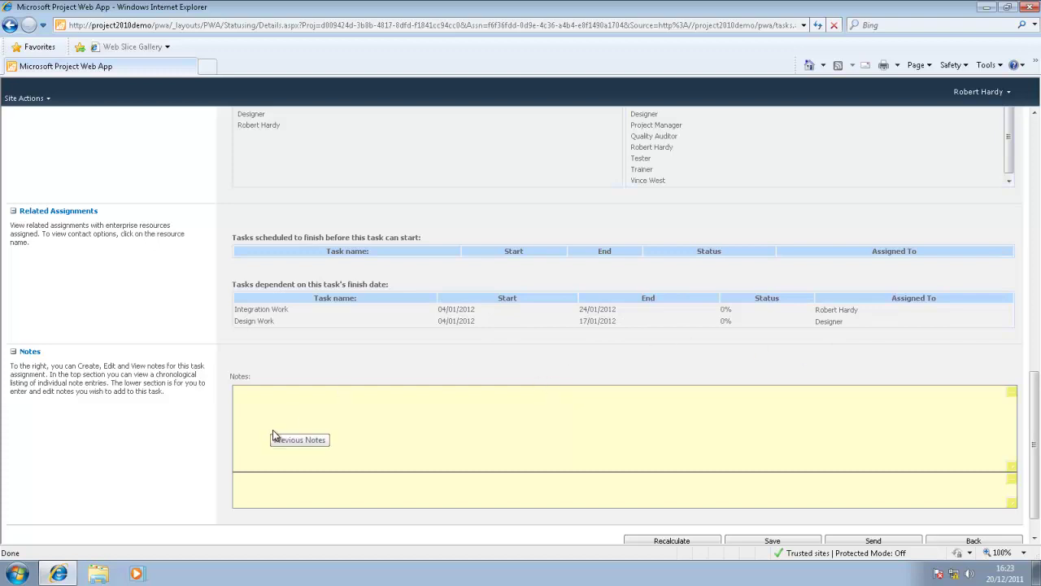
{"action": "left_click", "coordinate": [284, 485]}
{"action": "left_click", "coordinate": [960, 542]}
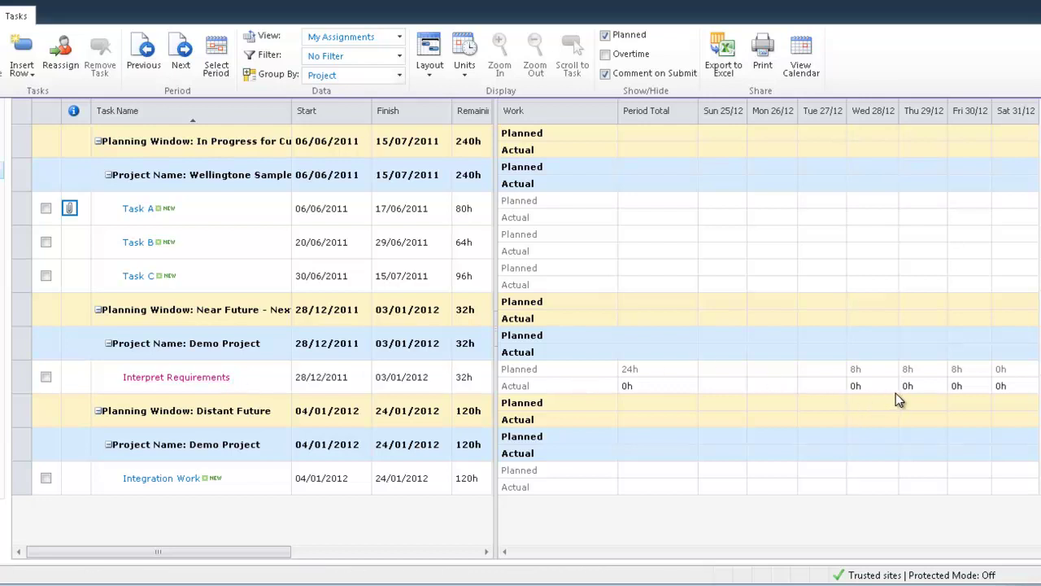
Enter 8h actual work on Wed 28/12 for Interpret Requirements and save the timesheet
{"action": "left_click", "coordinate": [856, 385]}
{"action": "left_click", "coordinate": [849, 388]}
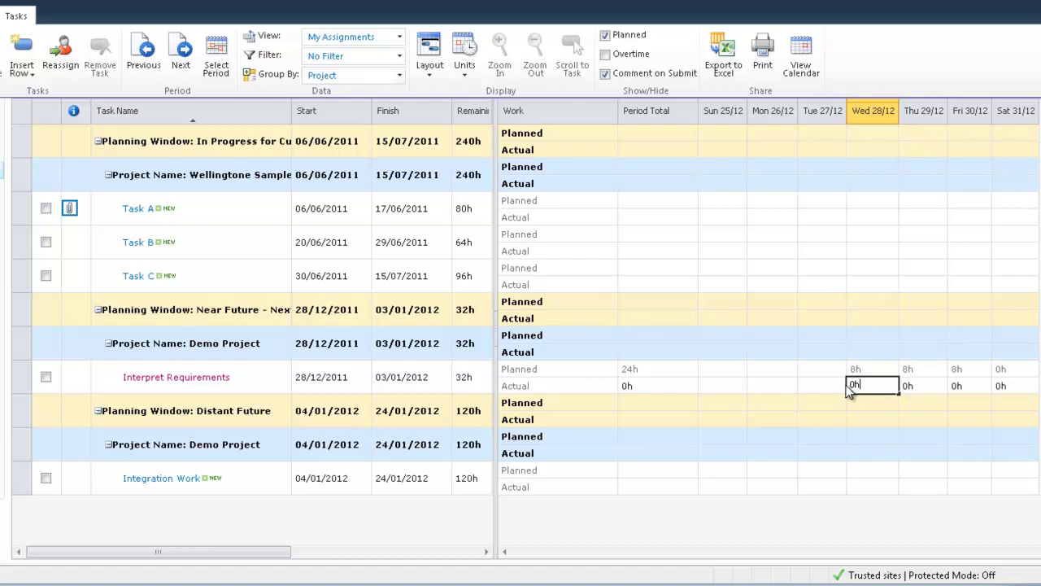
{"action": "key", "text": "BackSpace"}
{"action": "key", "text": "BackSpace"}
{"action": "type", "text": "8"}
{"action": "key", "text": "Return"}
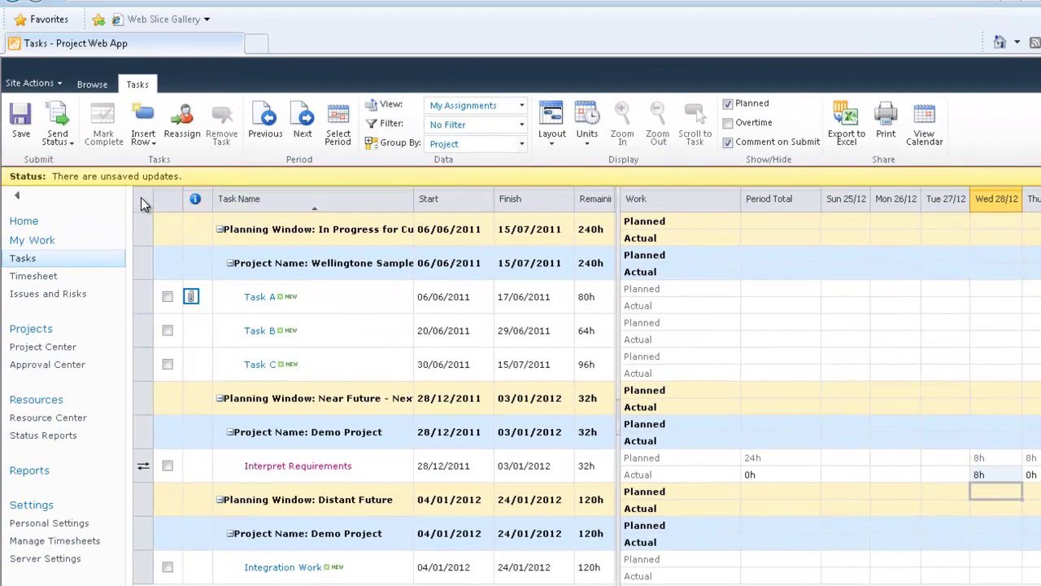
{"action": "left_click", "coordinate": [22, 121]}
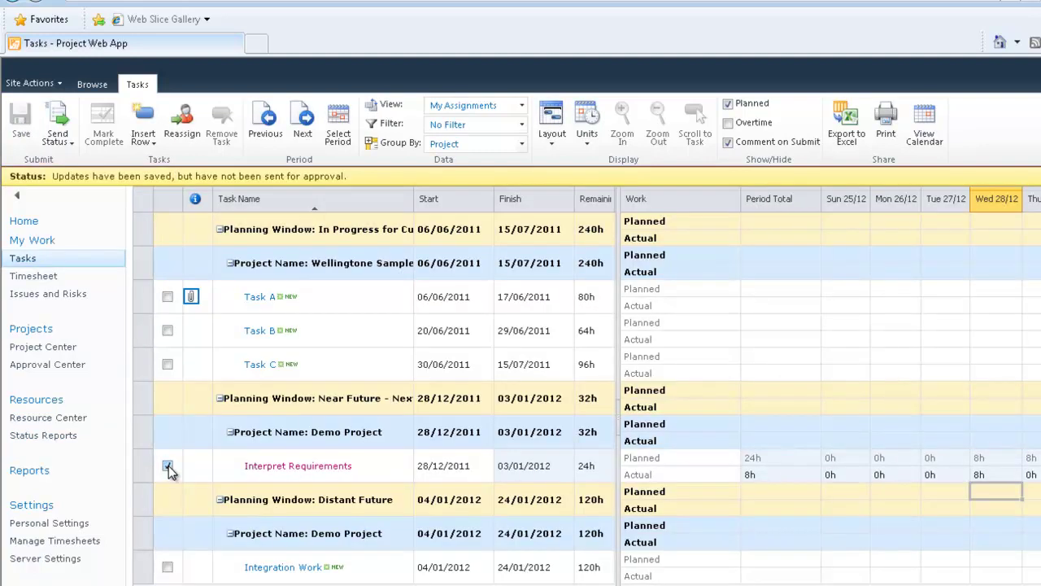
Send status for the selected Interpret Requirements task with a short update comment to the manager
{"action": "left_click", "coordinate": [168, 465]}
{"action": "left_click", "coordinate": [61, 139]}
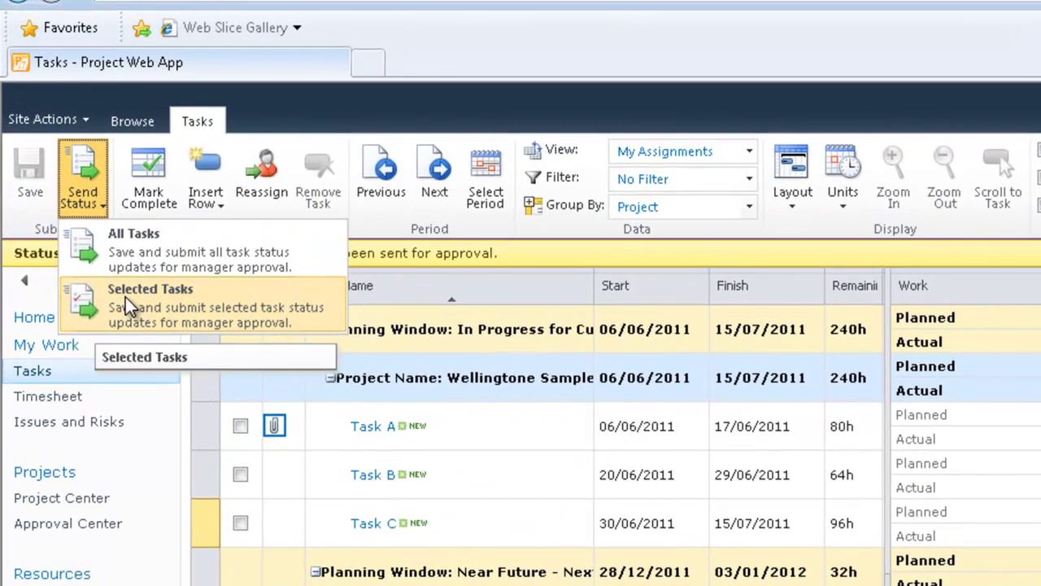
{"action": "left_click", "coordinate": [125, 298]}
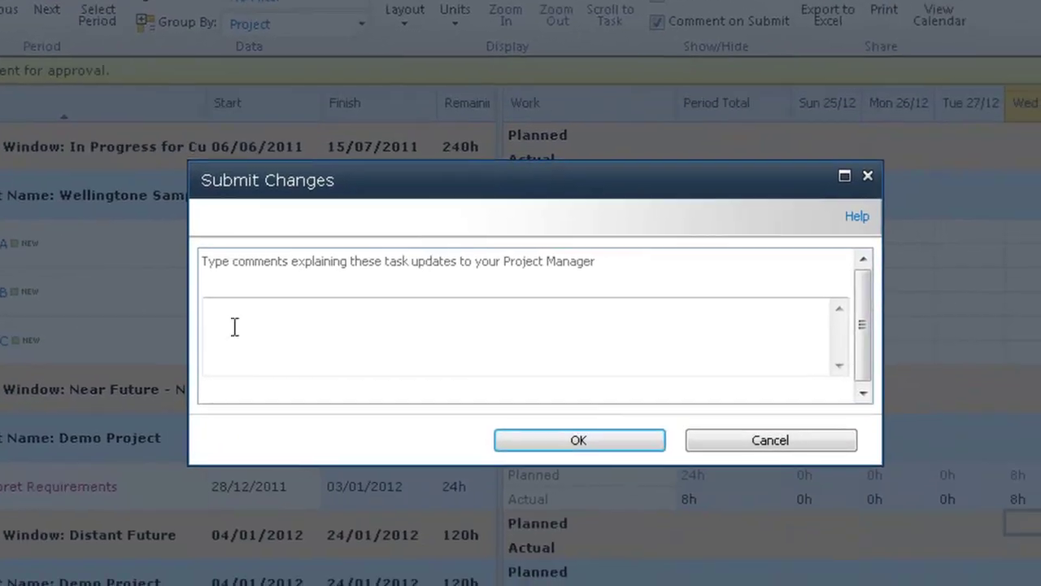
{"action": "left_click", "coordinate": [281, 330]}
{"action": "type", "text": "Hi "}
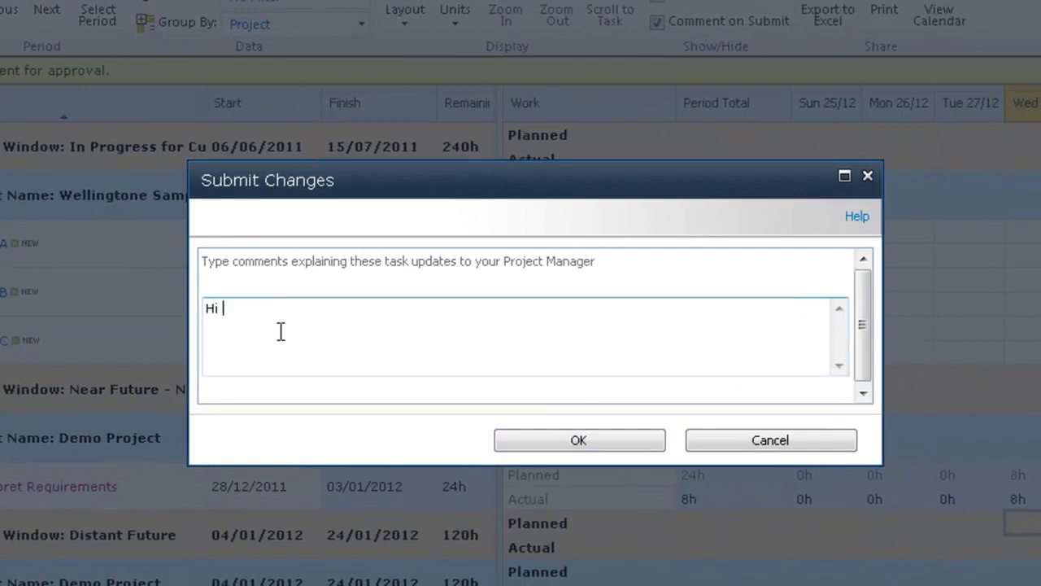
{"action": "type", "text": "Baz, Here is"}
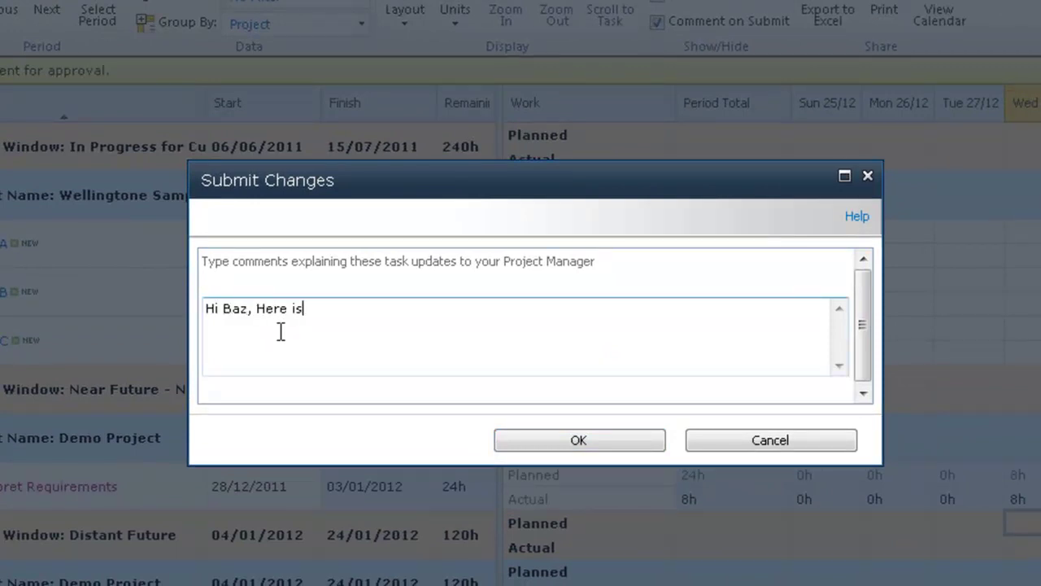
{"action": "type", "text": " my update."}
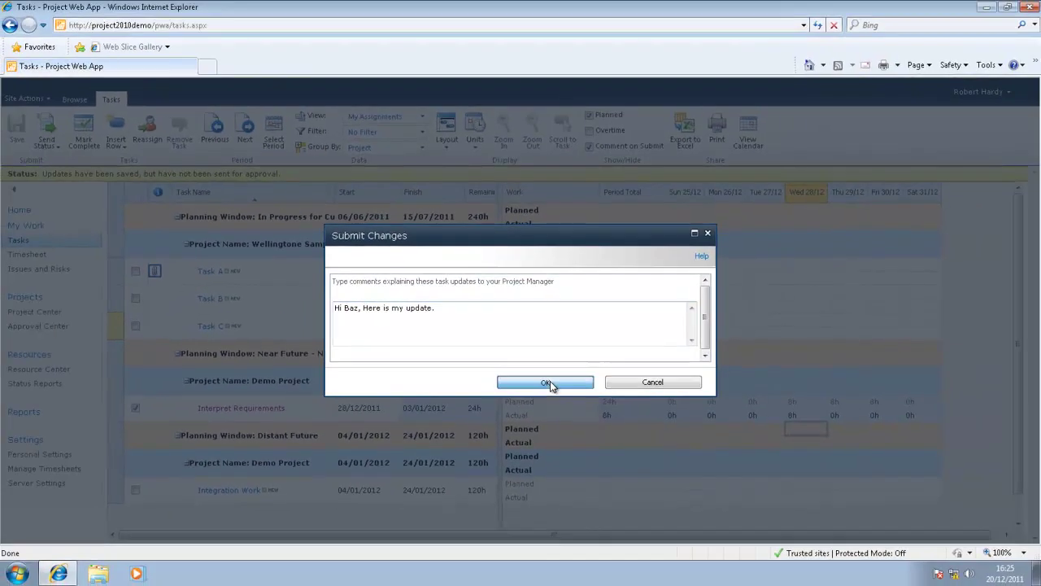
{"action": "left_click", "coordinate": [561, 401]}
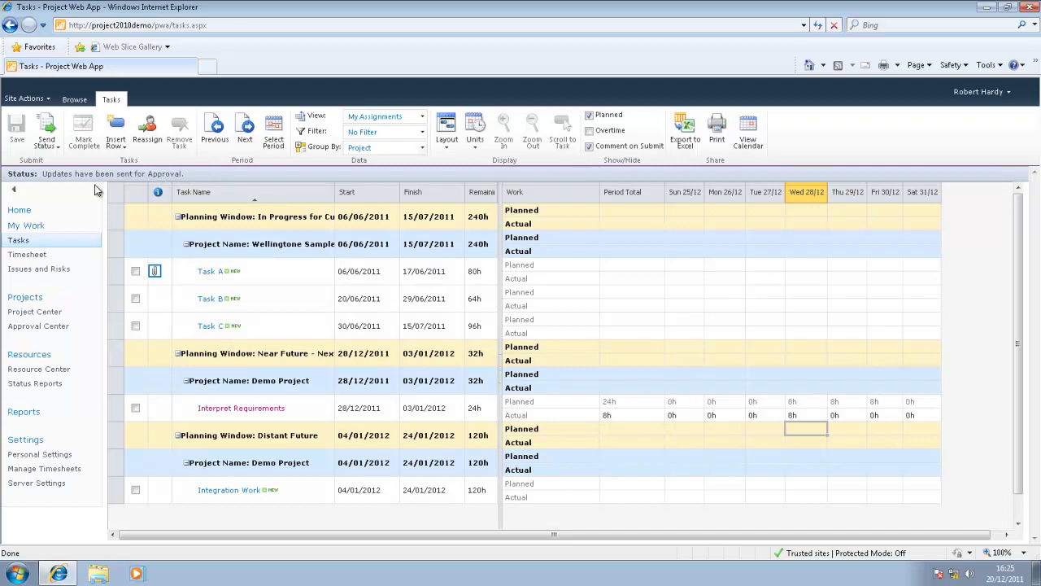
From Home, sign in as a different user, entering the project manager's account password
{"action": "left_click", "coordinate": [23, 211]}
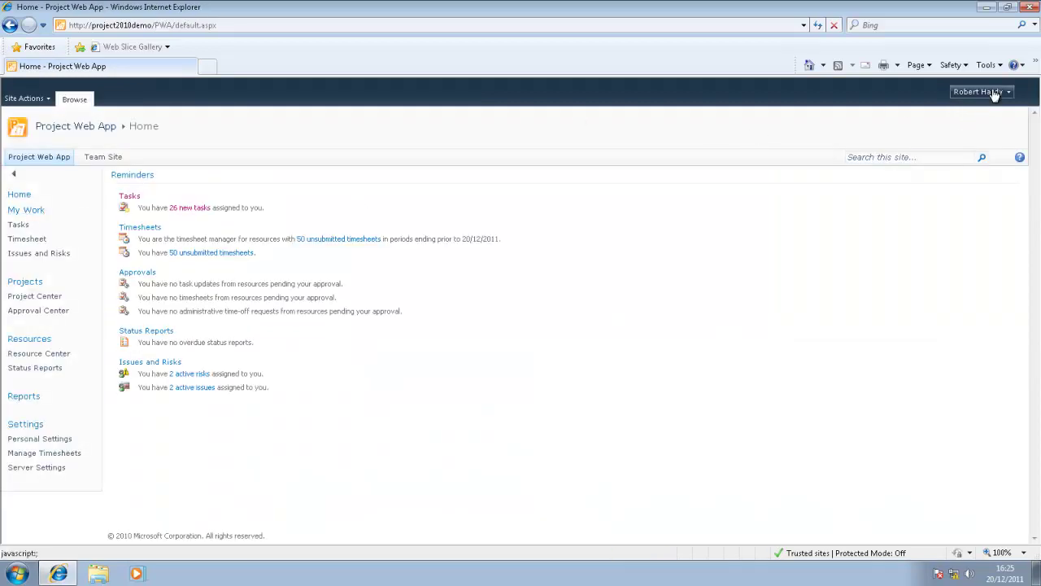
{"action": "left_click", "coordinate": [994, 95]}
{"action": "left_click", "coordinate": [901, 140]}
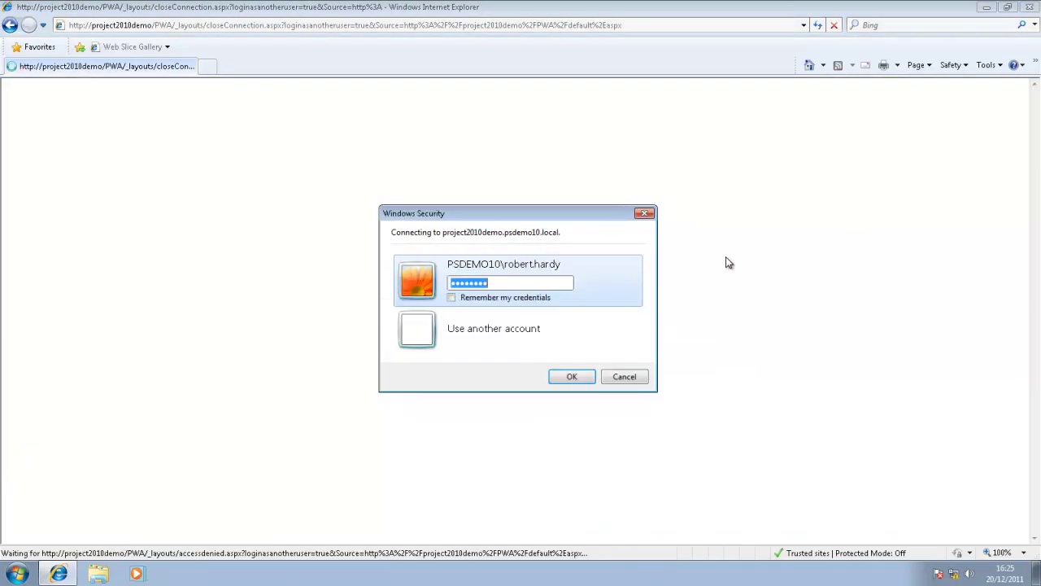
{"action": "left_click", "coordinate": [434, 337]}
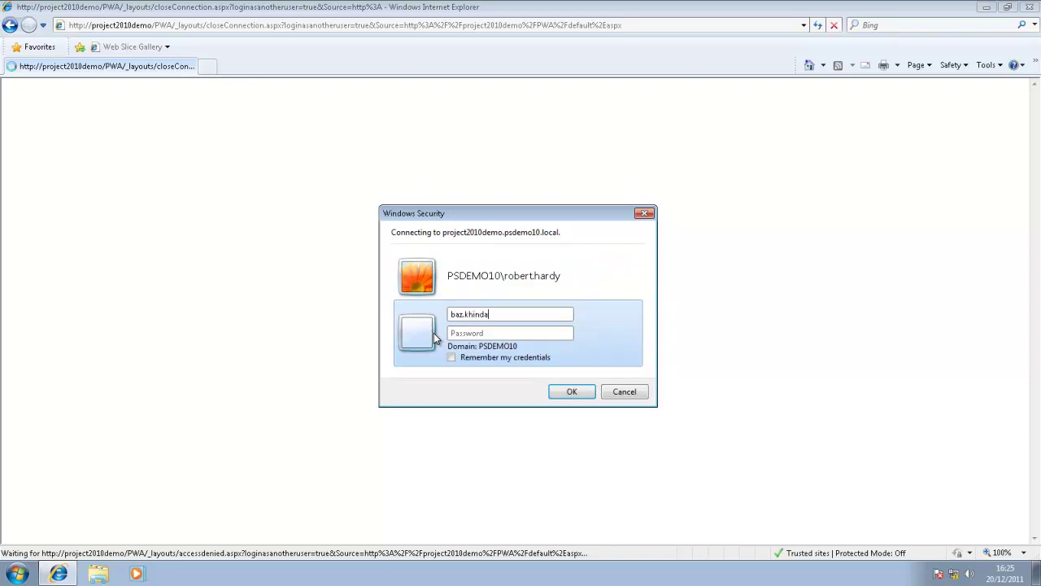
{"action": "type", "text": "pass@word1"}
{"action": "key", "text": "Return"}
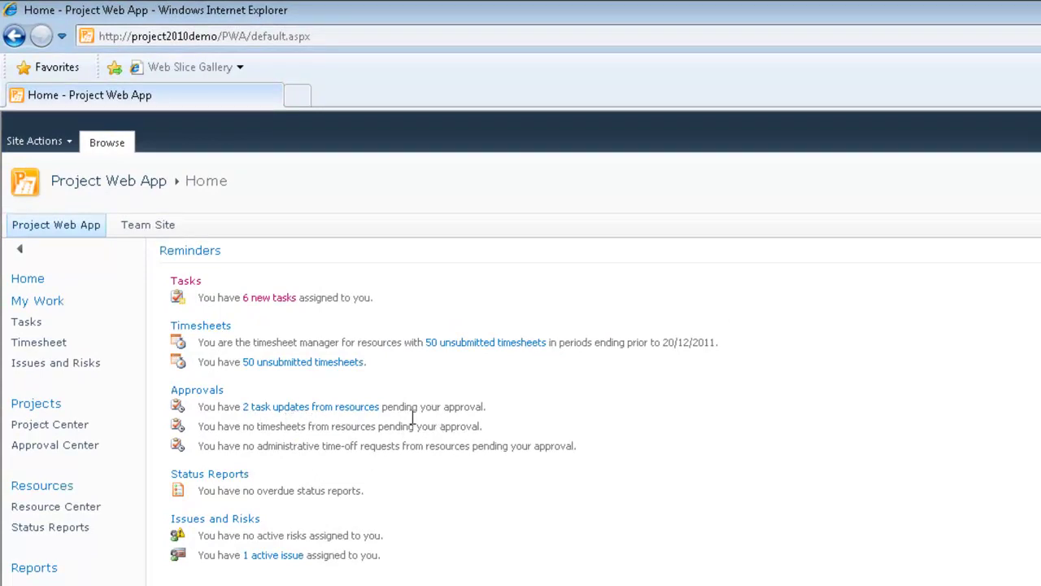
Open the 2 pending task updates and view the Demo Project Interpret Requirements task details, then cancel
{"action": "left_click", "coordinate": [317, 415]}
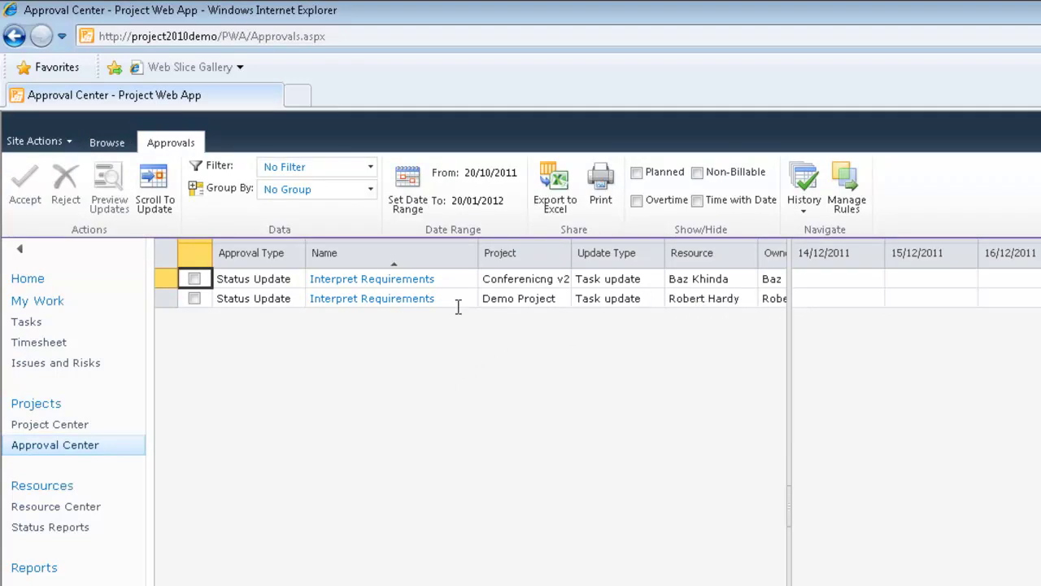
{"action": "left_click", "coordinate": [368, 300]}
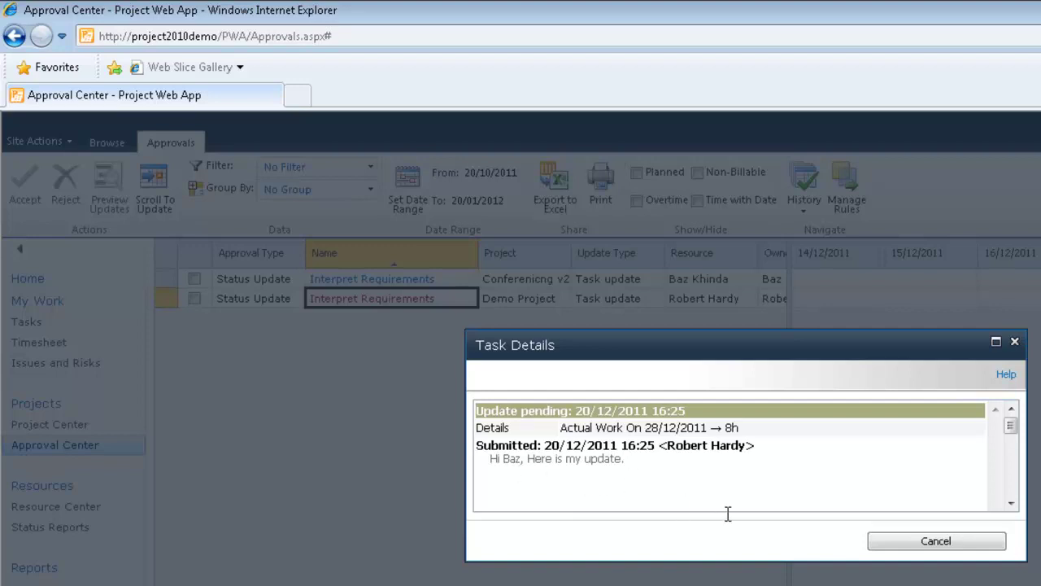
{"action": "left_click", "coordinate": [935, 541]}
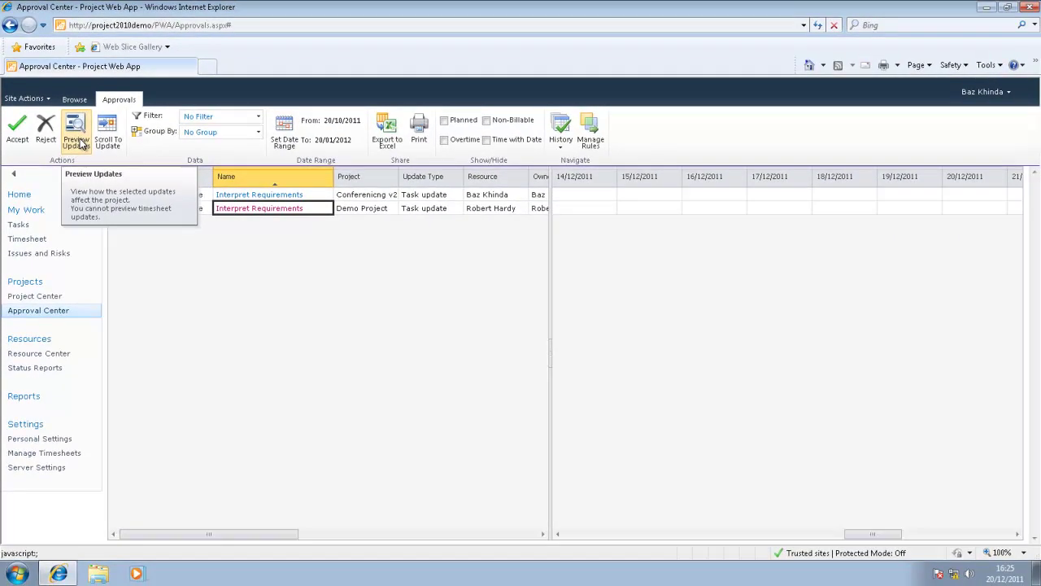
{"action": "left_click", "coordinate": [76, 134]}
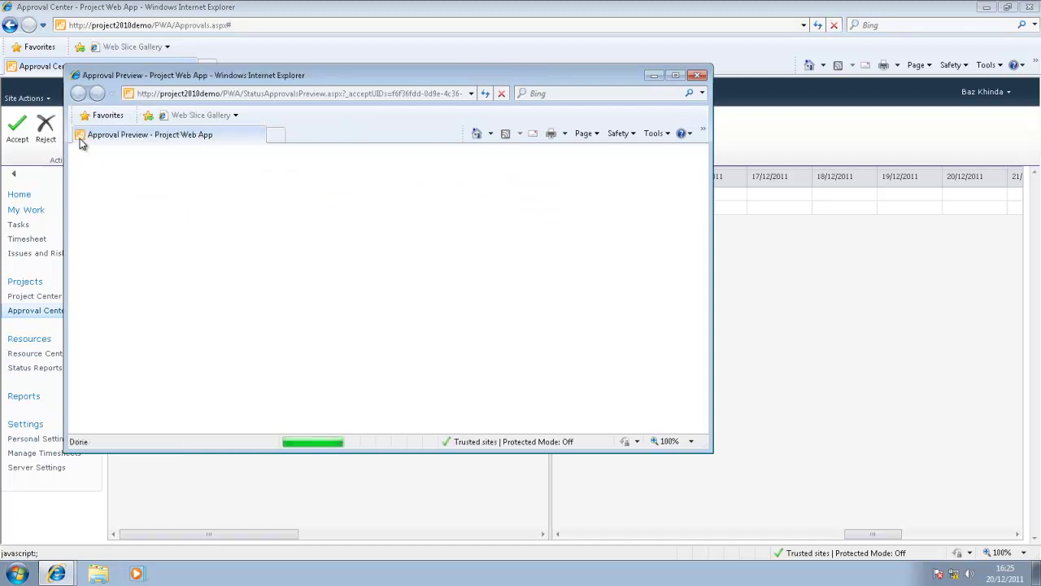
{"action": "left_click", "coordinate": [676, 75]}
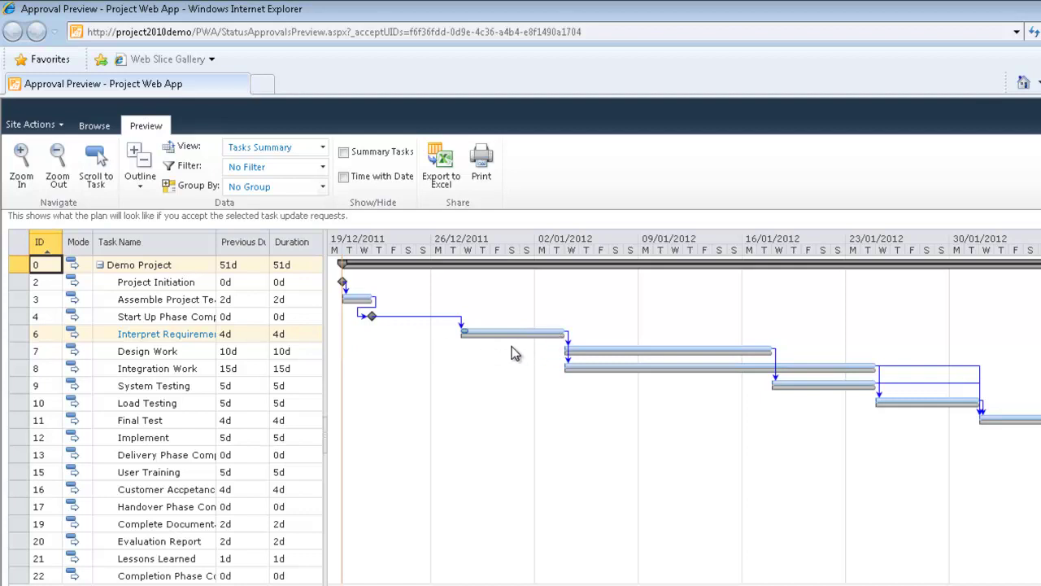
{"action": "key", "text": "alt+F4"}
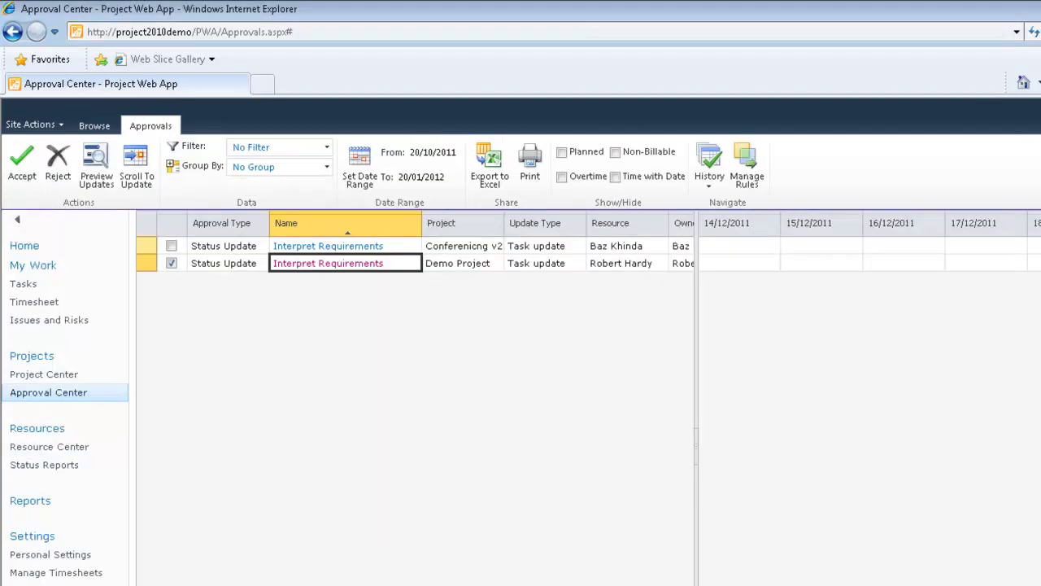
Accept the Demo Project Interpret Requirements update with a 'Good work.' comment to the team member
{"action": "left_click", "coordinate": [30, 161]}
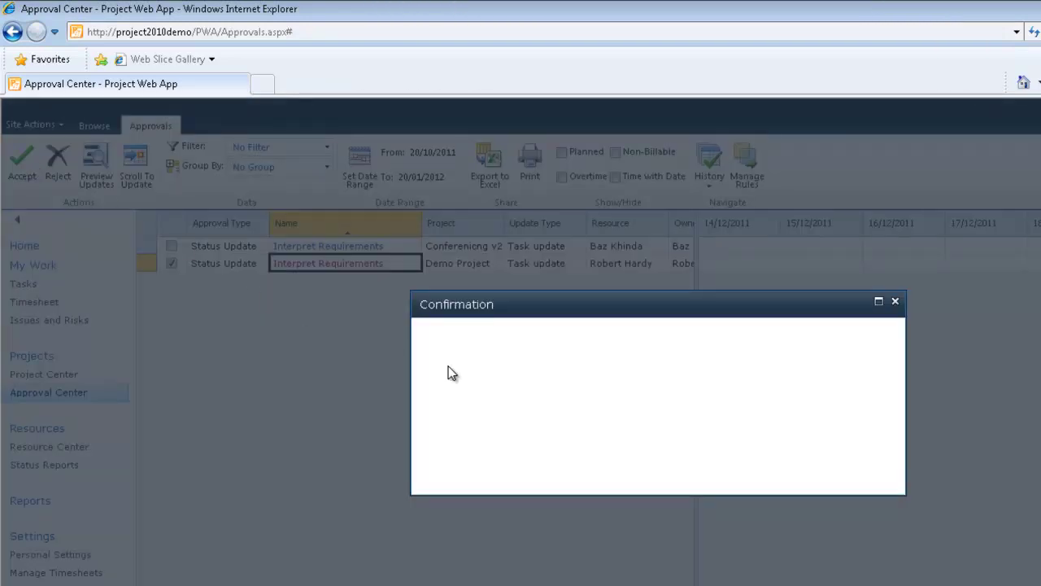
{"action": "type", "text": "Hi Rob, Good work."}
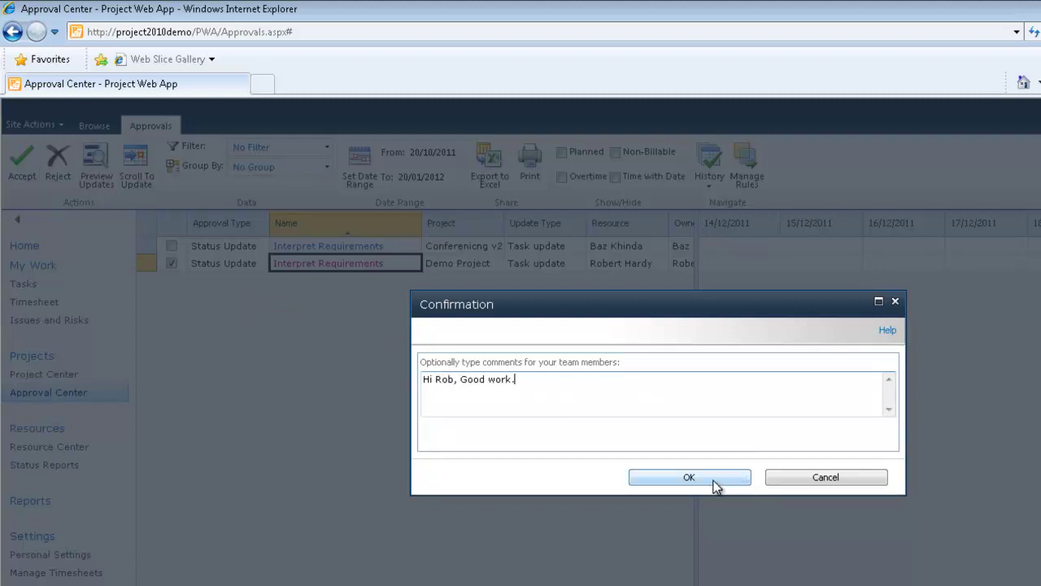
{"action": "left_click", "coordinate": [710, 483]}
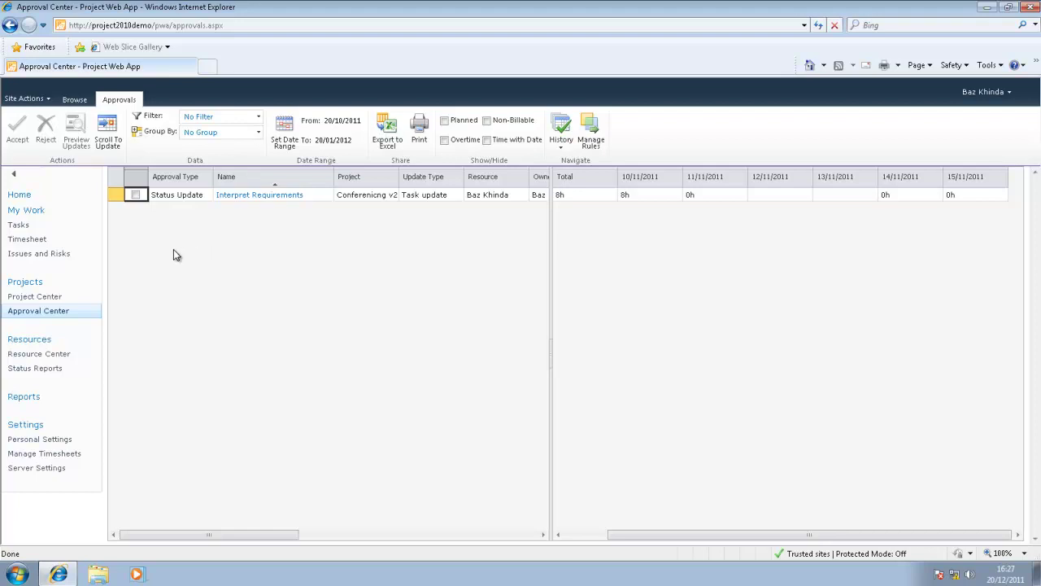
Go back to the Home page from the left navigation
{"action": "left_click", "coordinate": [21, 196]}
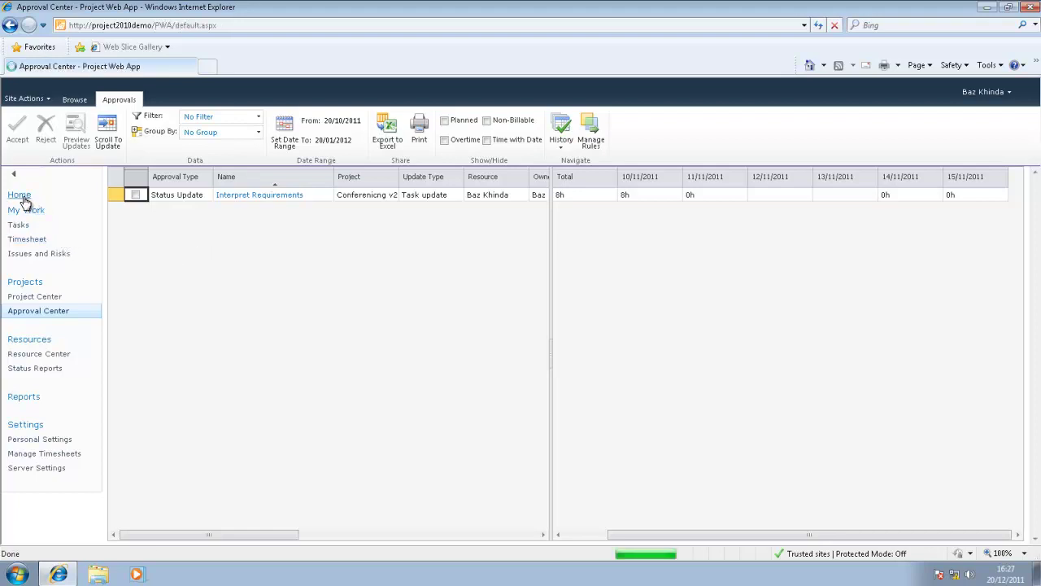